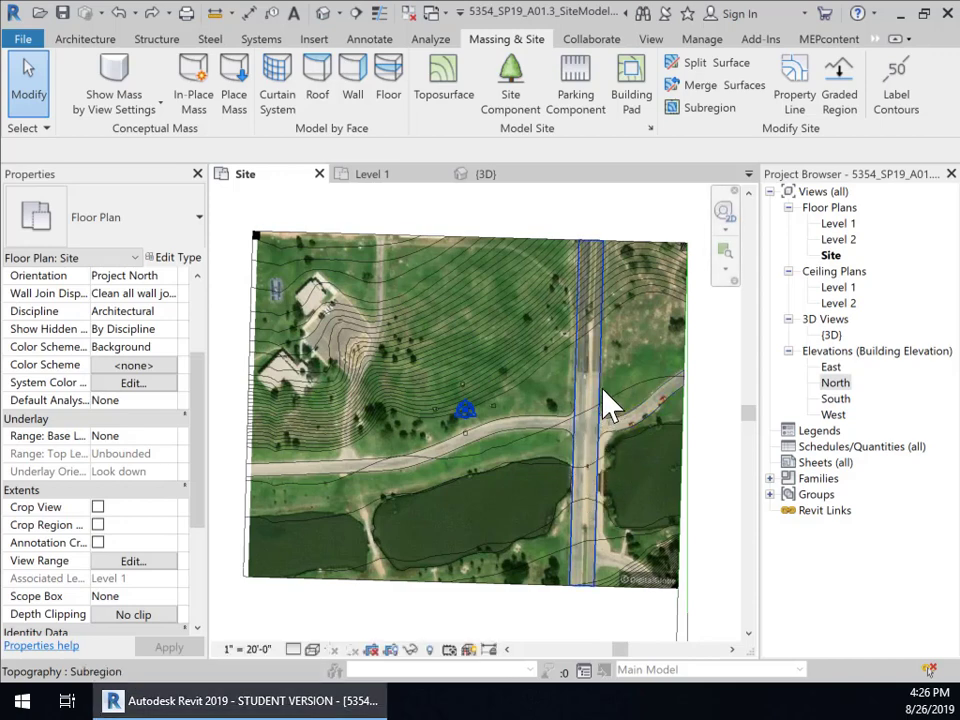
Inspect the main road subregion and the two side-road subregions in the Site plan by selecting each one
{"action": "left_click", "coordinate": [604, 404]}
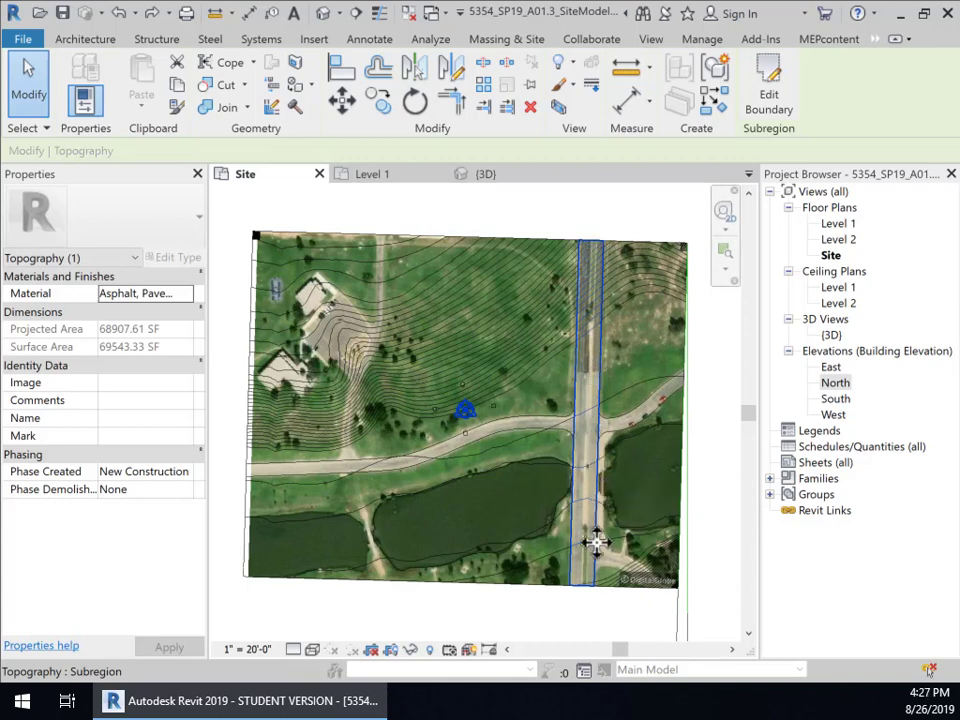
{"action": "left_click", "coordinate": [545, 447]}
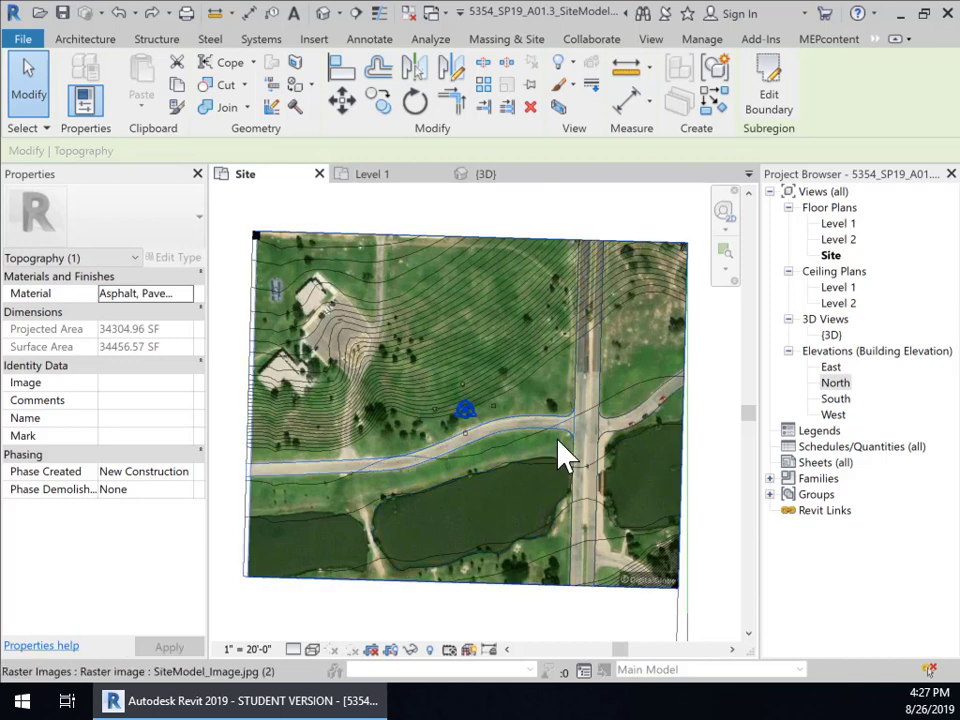
{"action": "left_click", "coordinate": [636, 425]}
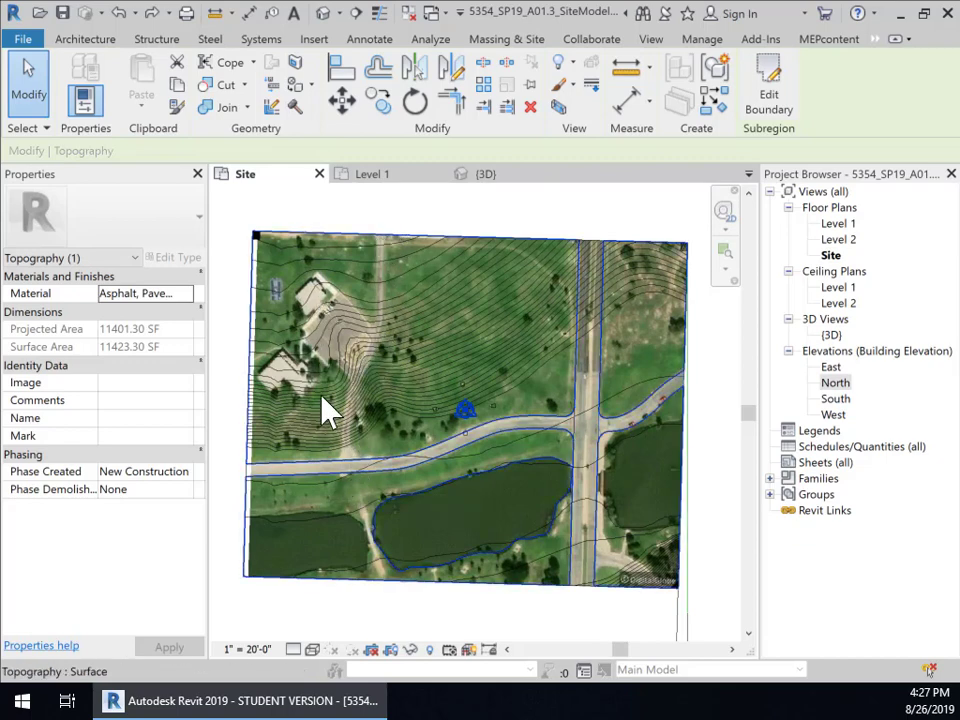
{"action": "left_click", "coordinate": [563, 430]}
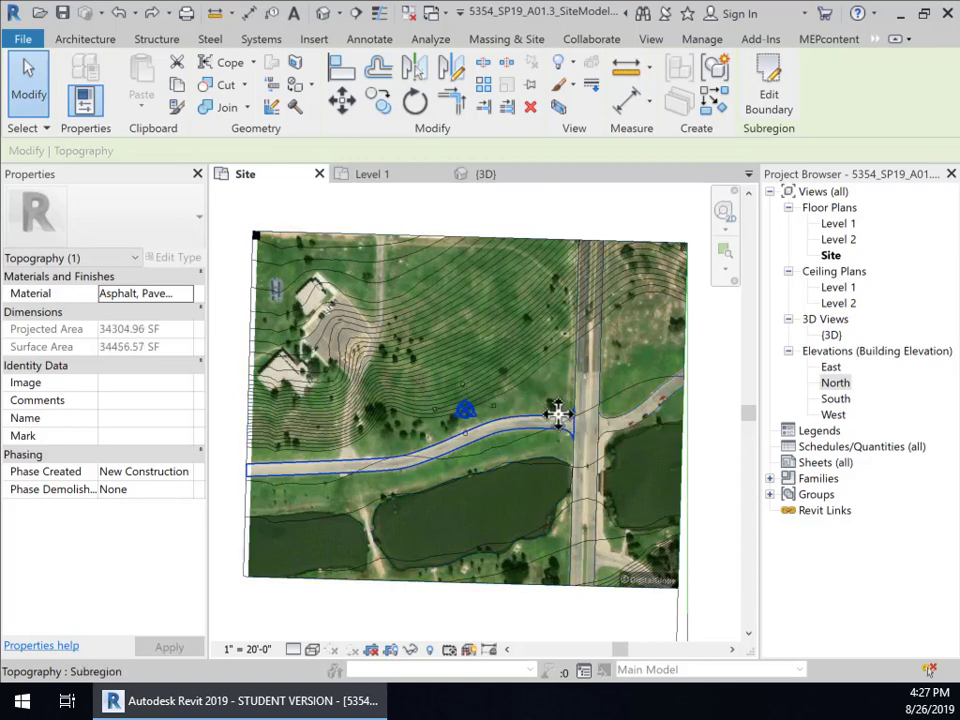
In the 3D view, compare the properties of the west side-road subregion with those of the whole toposurface, finishing with nothing selected
{"action": "left_click", "coordinate": [490, 178]}
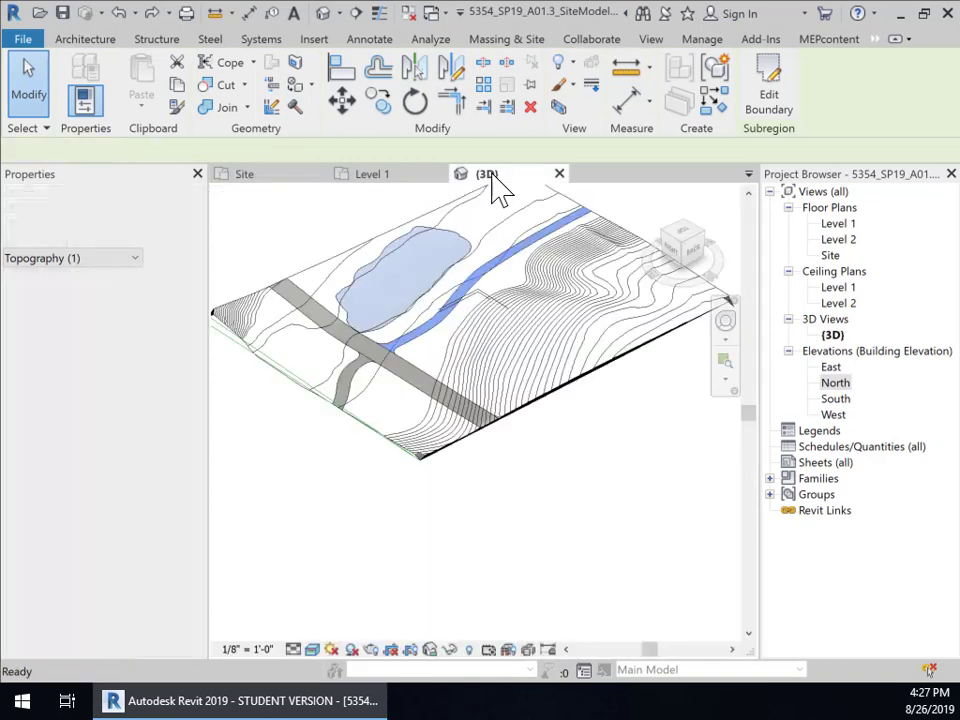
{"action": "left_click", "coordinate": [452, 530]}
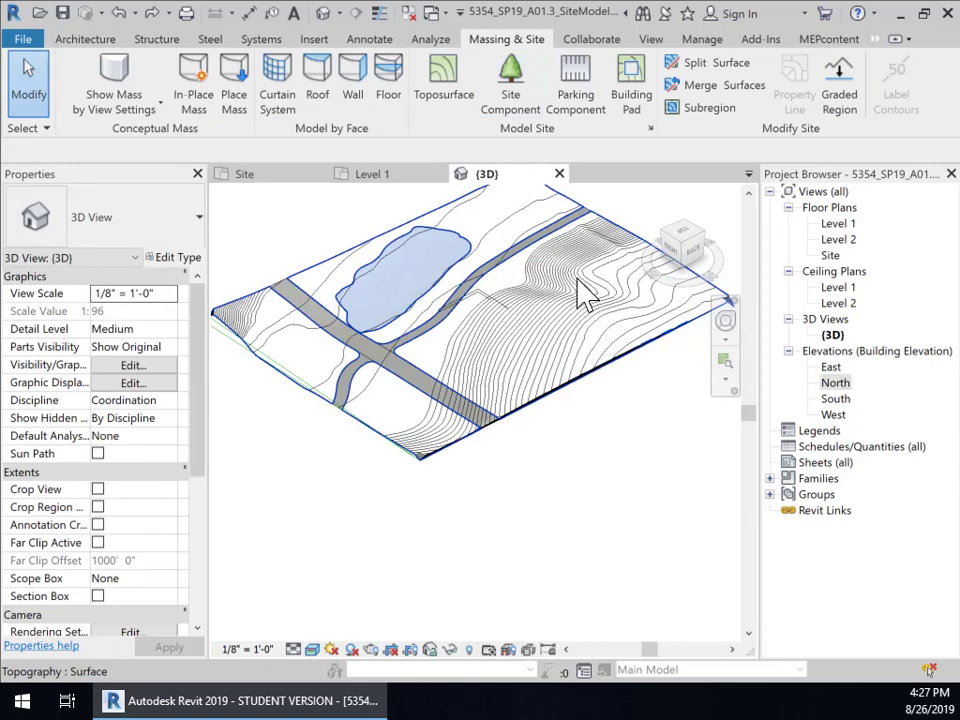
{"action": "left_click", "coordinate": [458, 328]}
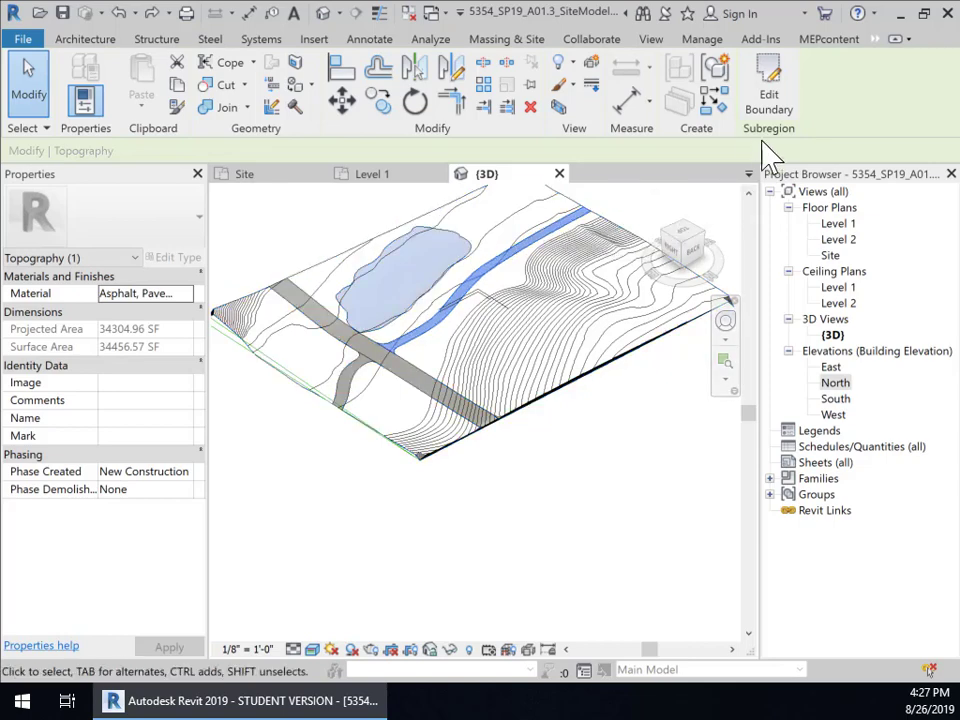
{"action": "left_click", "coordinate": [636, 461]}
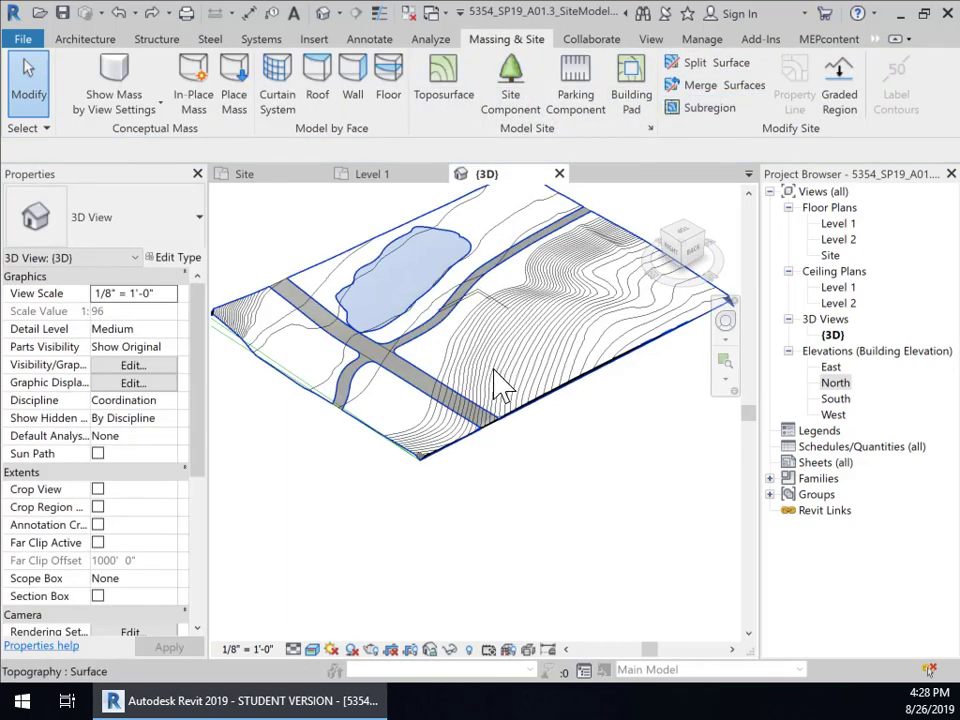
{"action": "left_click", "coordinate": [614, 237]}
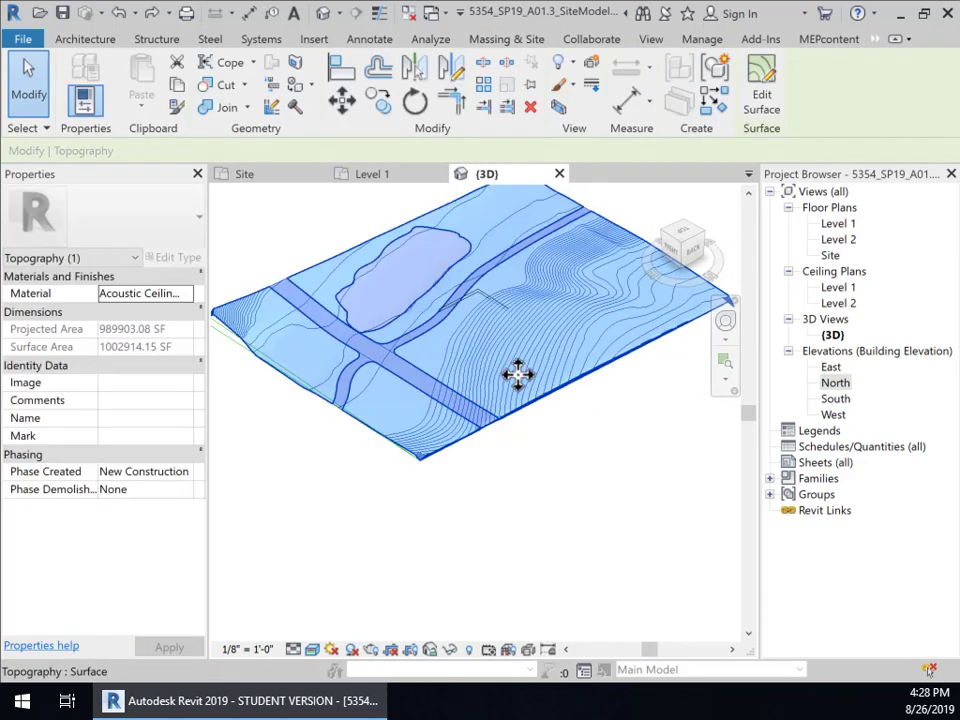
{"action": "left_click", "coordinate": [548, 503]}
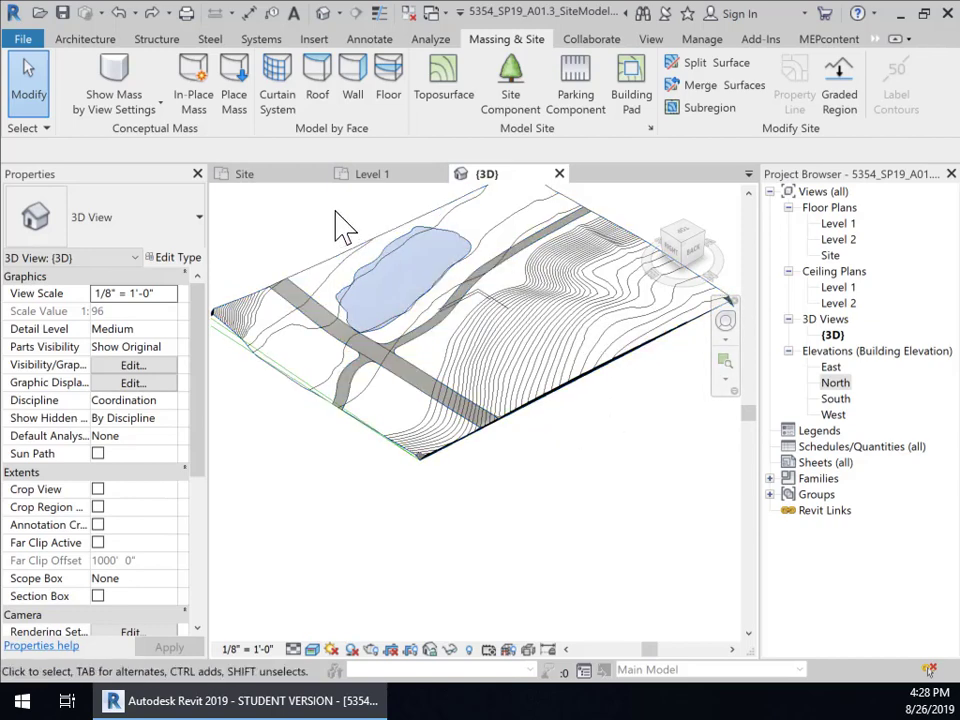
Return to the Site floor plan and save the project
{"action": "left_click", "coordinate": [296, 190]}
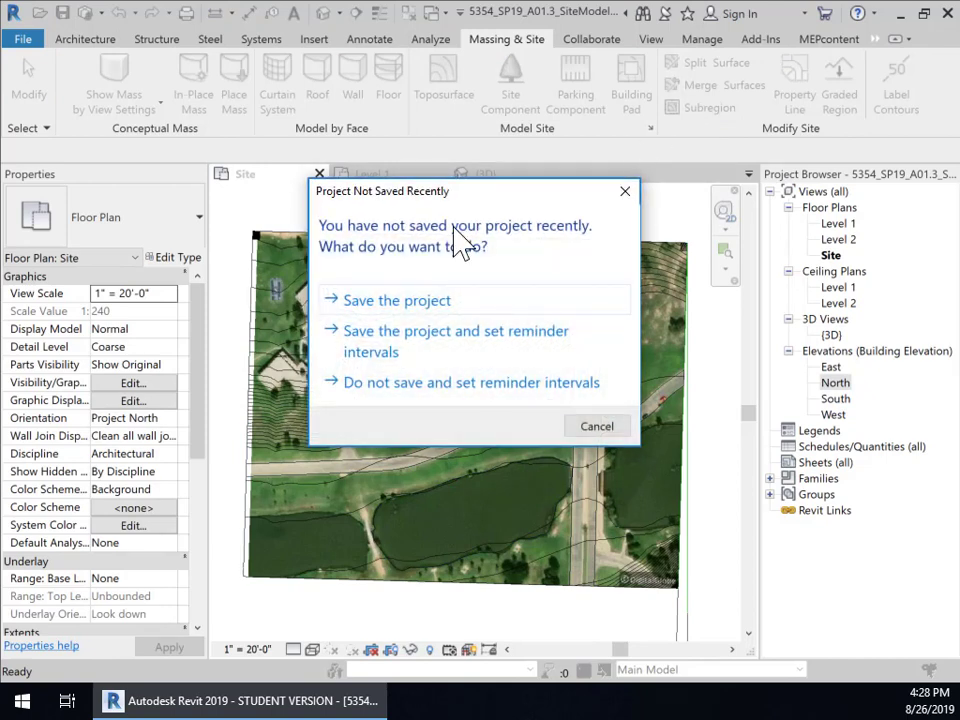
{"action": "left_click", "coordinate": [446, 303]}
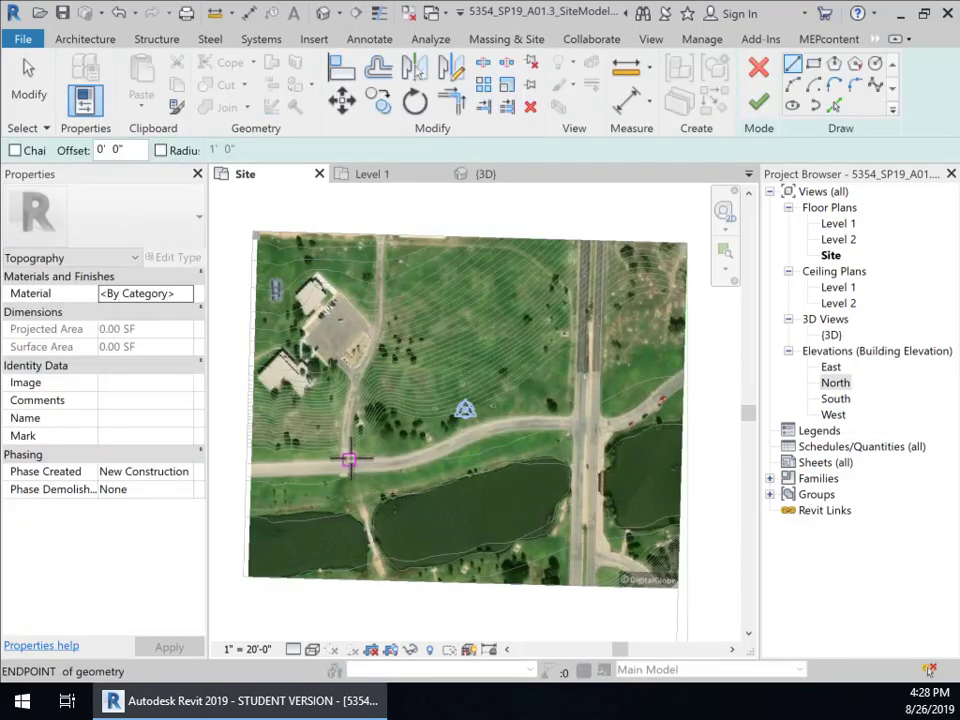
In a new subregion sketch, trace the driveway's east edge with a spline from the road junction, past the parking lot, to just short of the north site boundary
{"action": "scroll", "coordinate": [345, 458], "scroll_direction": "up", "scroll_amount": 3}
{"action": "scroll", "coordinate": [360, 447], "scroll_direction": "up", "scroll_amount": 2}
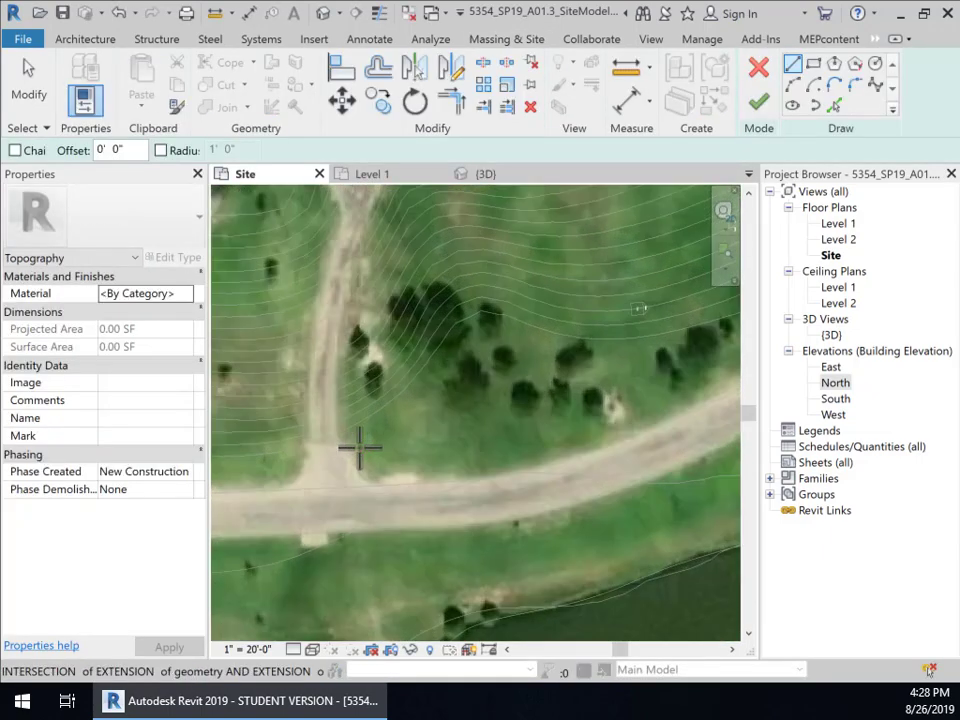
{"action": "middle_click_drag", "start_coordinate": [396, 320], "coordinate": [561, 476]}
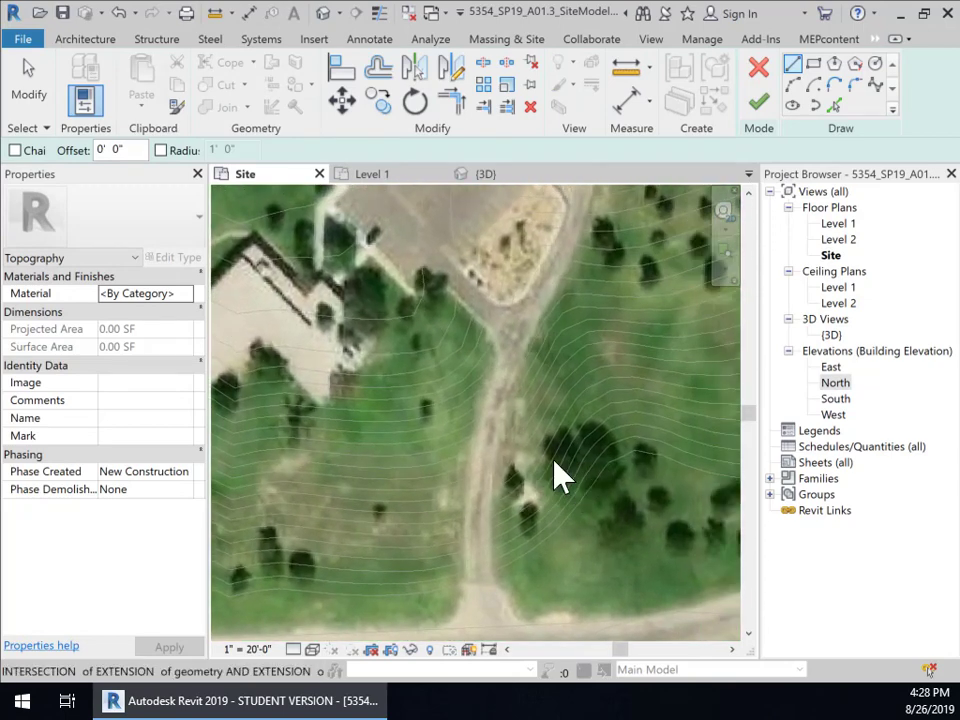
{"action": "scroll", "coordinate": [555, 465], "scroll_direction": "down", "scroll_amount": 2}
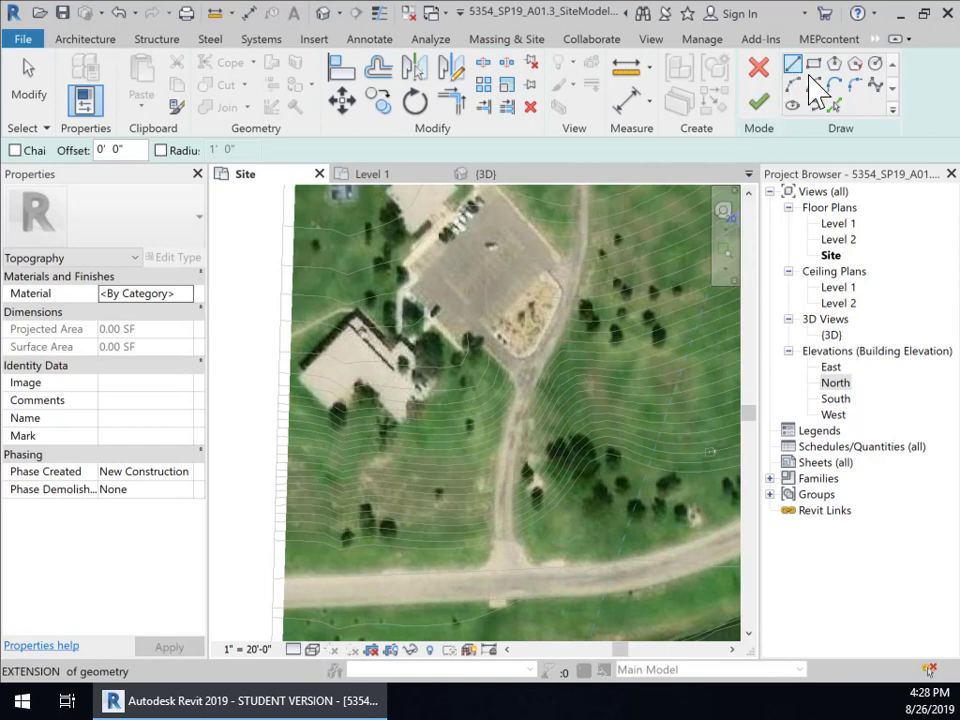
{"action": "left_click", "coordinate": [876, 86]}
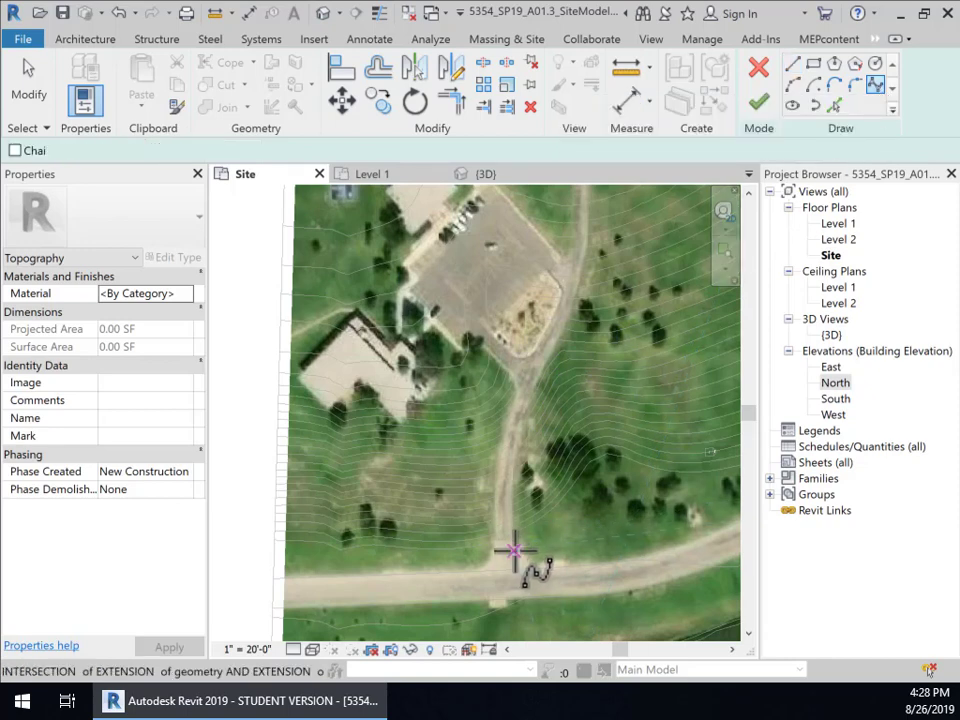
{"action": "scroll", "coordinate": [508, 548], "scroll_direction": "up", "scroll_amount": 2}
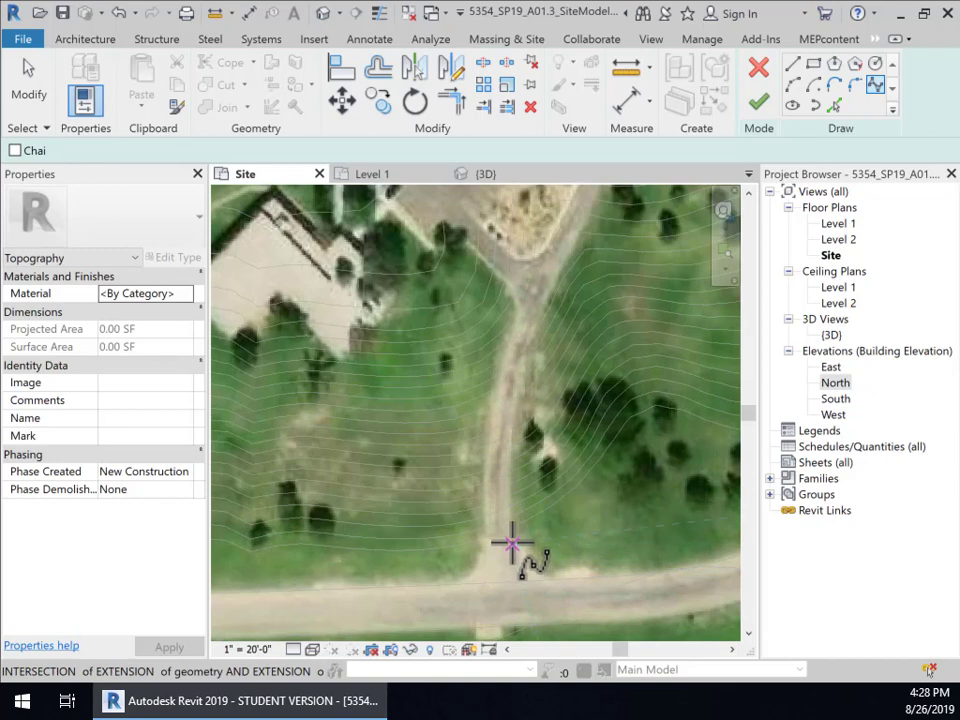
{"action": "left_click", "coordinate": [509, 541]}
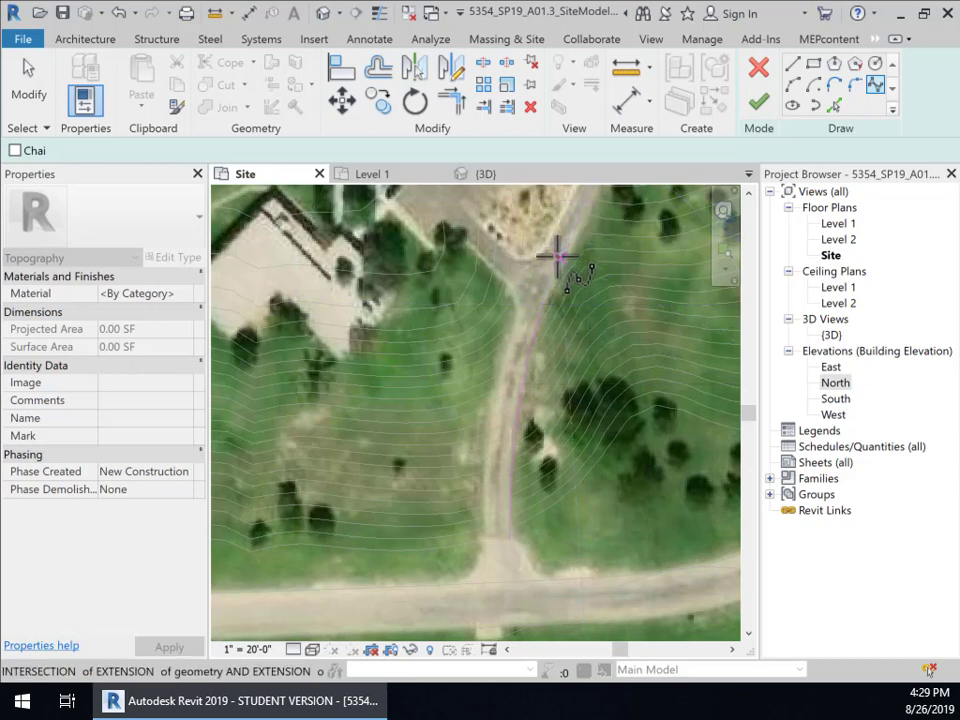
{"action": "middle_click_drag", "start_coordinate": [555, 253], "coordinate": [465, 515]}
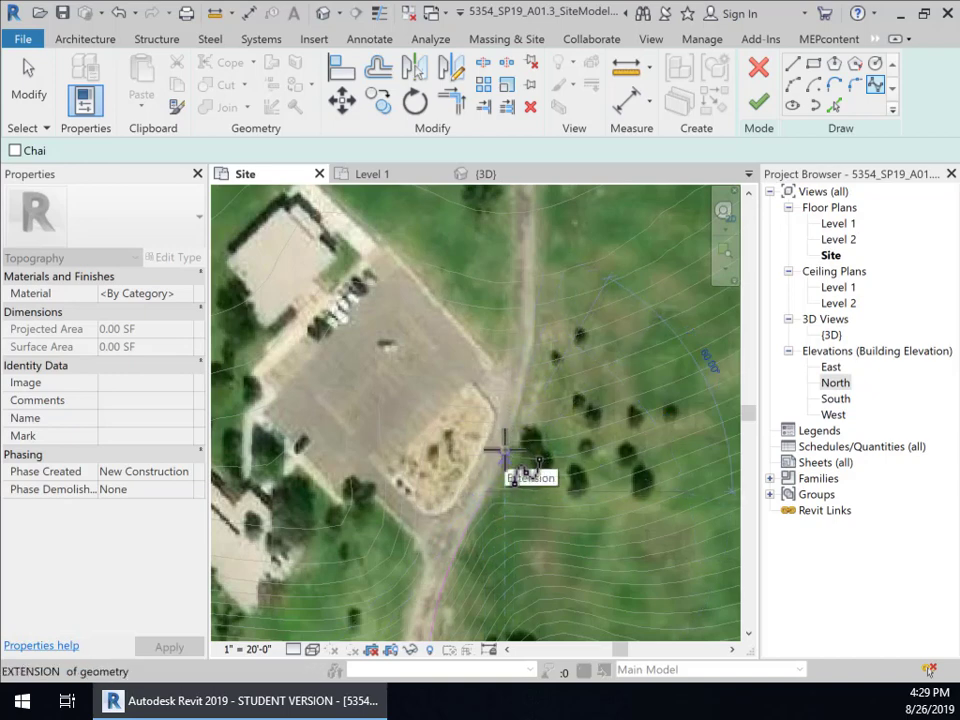
{"action": "key", "text": "s"}
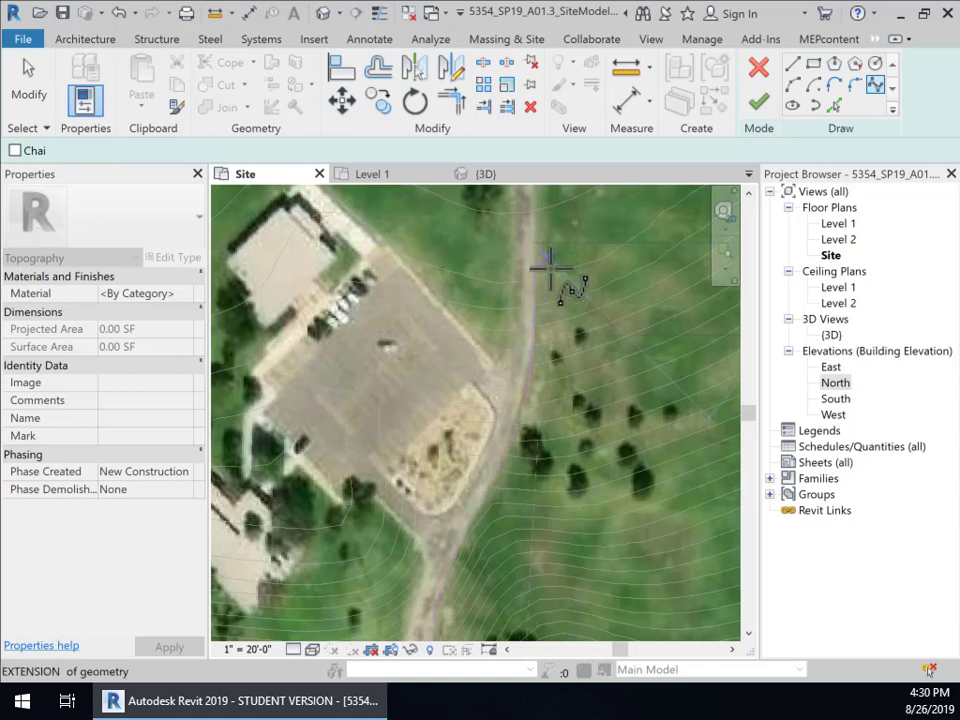
{"action": "middle_click_drag", "start_coordinate": [553, 270], "coordinate": [564, 560]}
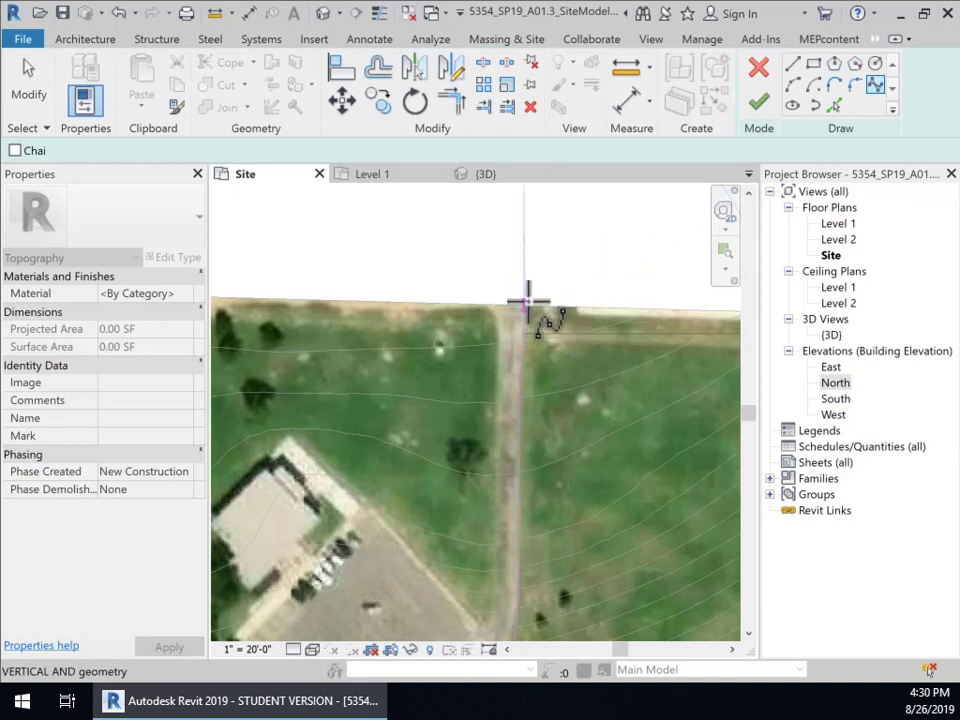
{"action": "key", "text": "Escape"}
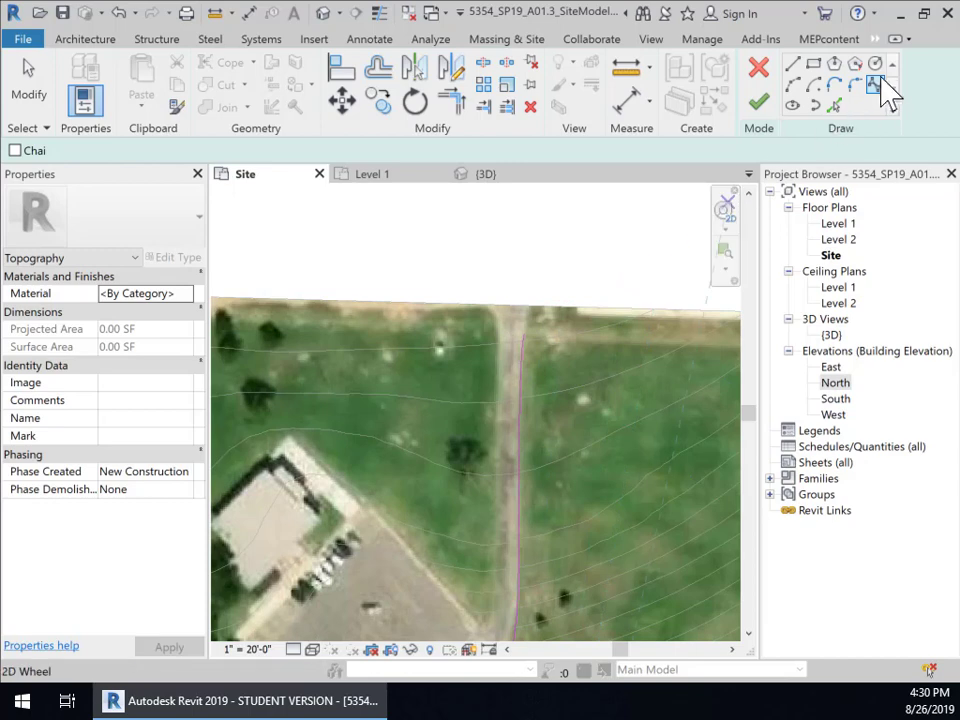
Add a start-end-radius arc of about 30'-8" radius from the spline's north end, curving east beyond the site boundary
{"action": "left_click", "coordinate": [790, 86]}
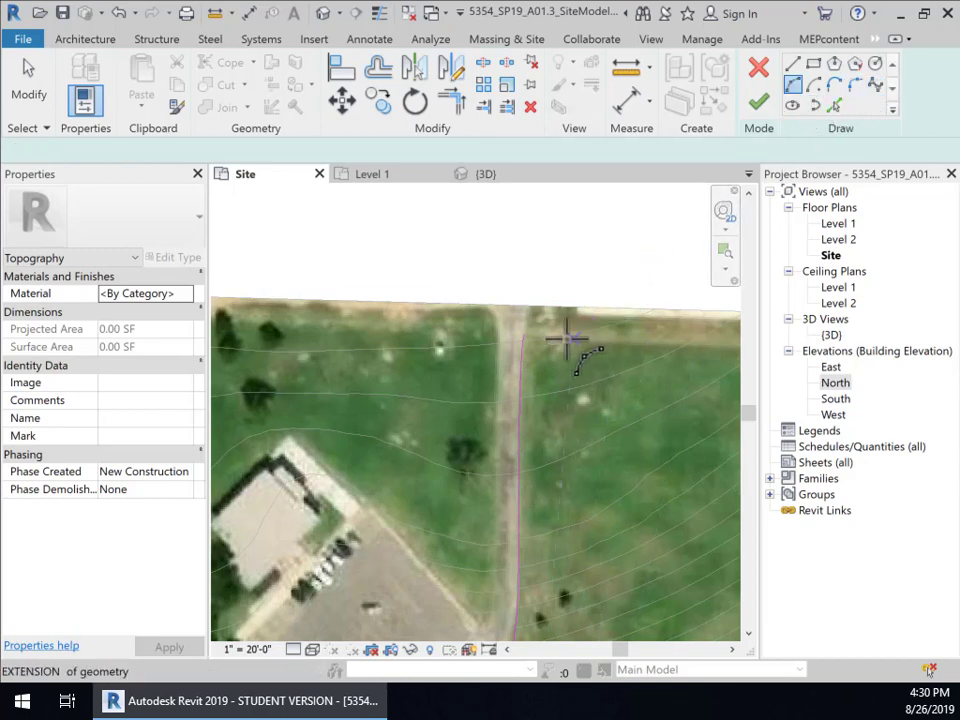
{"action": "scroll", "coordinate": [540, 338], "scroll_direction": "up", "scroll_amount": 4}
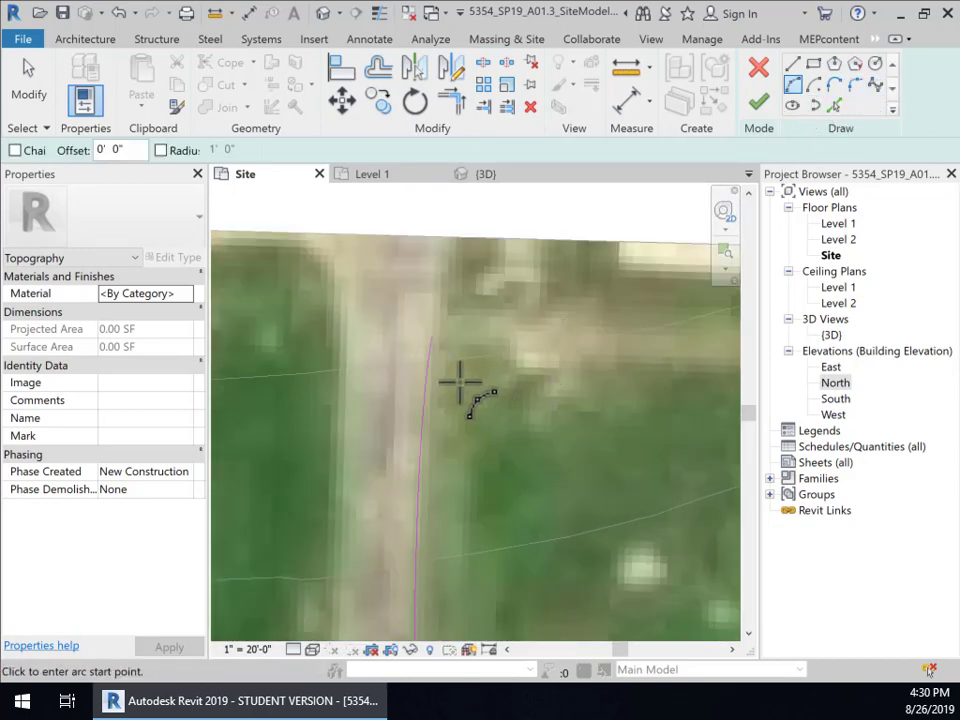
{"action": "left_click", "coordinate": [431, 337]}
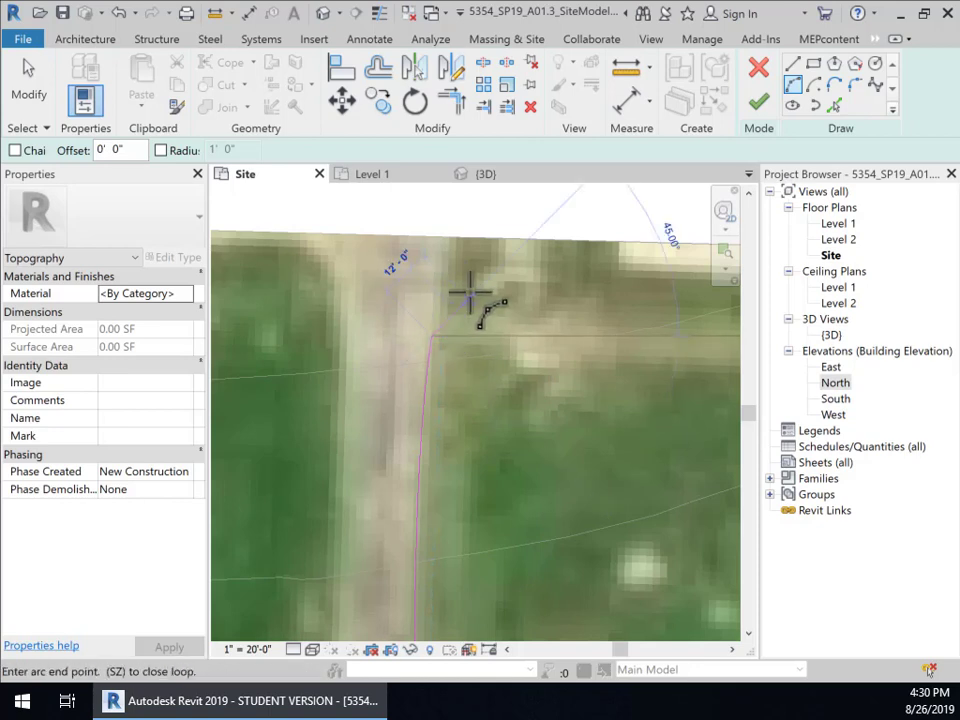
{"action": "left_click", "coordinate": [562, 203]}
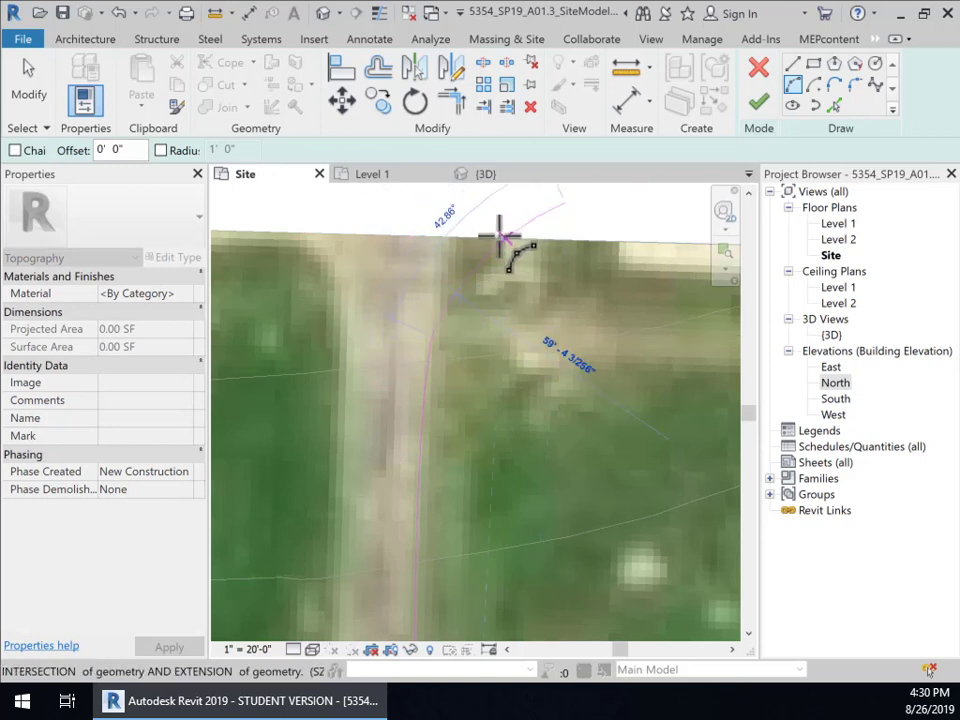
{"action": "left_click", "coordinate": [497, 221]}
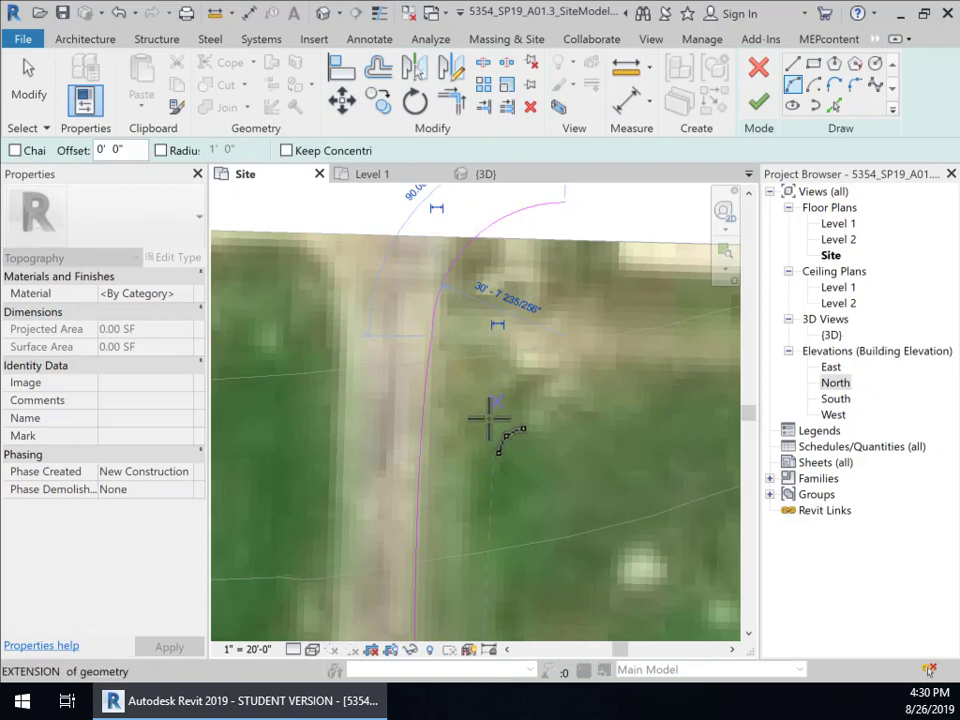
Select the driveway edge spline and examine how its control points follow the drive in the aerial image
{"action": "scroll", "coordinate": [430, 448], "scroll_direction": "down", "scroll_amount": 1}
{"action": "scroll", "coordinate": [424, 452], "scroll_direction": "down", "scroll_amount": 1}
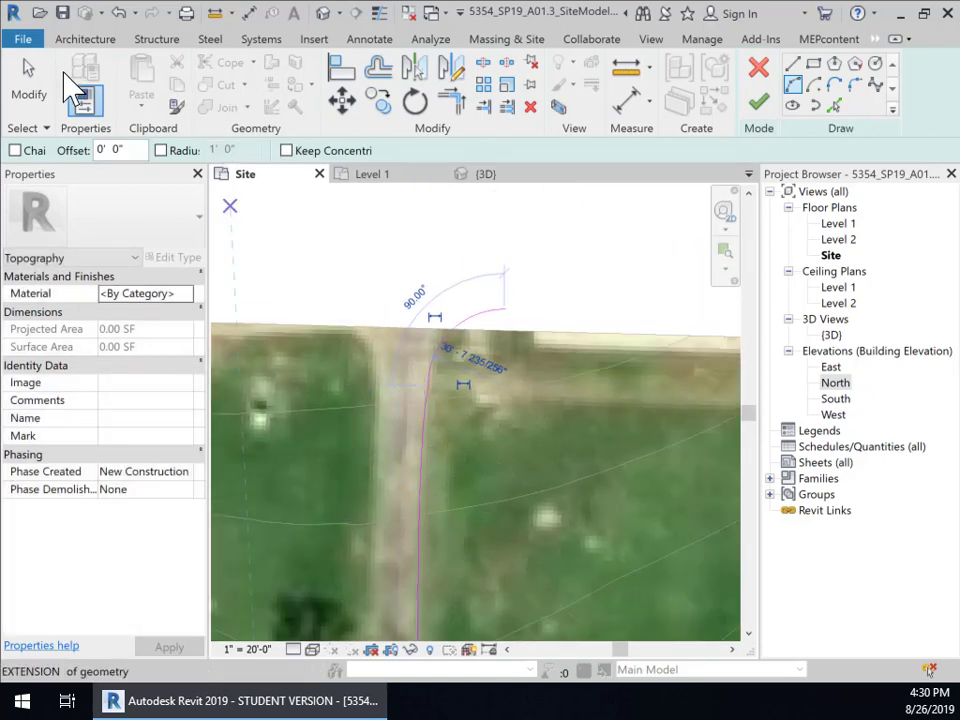
{"action": "left_click", "coordinate": [27, 85]}
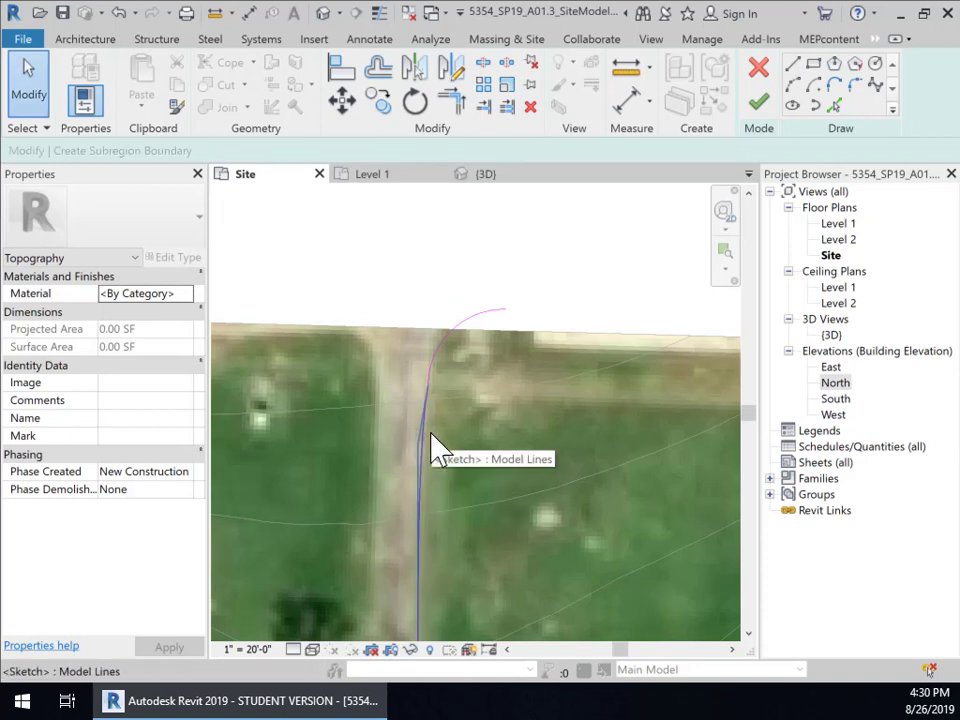
{"action": "left_click", "coordinate": [435, 450]}
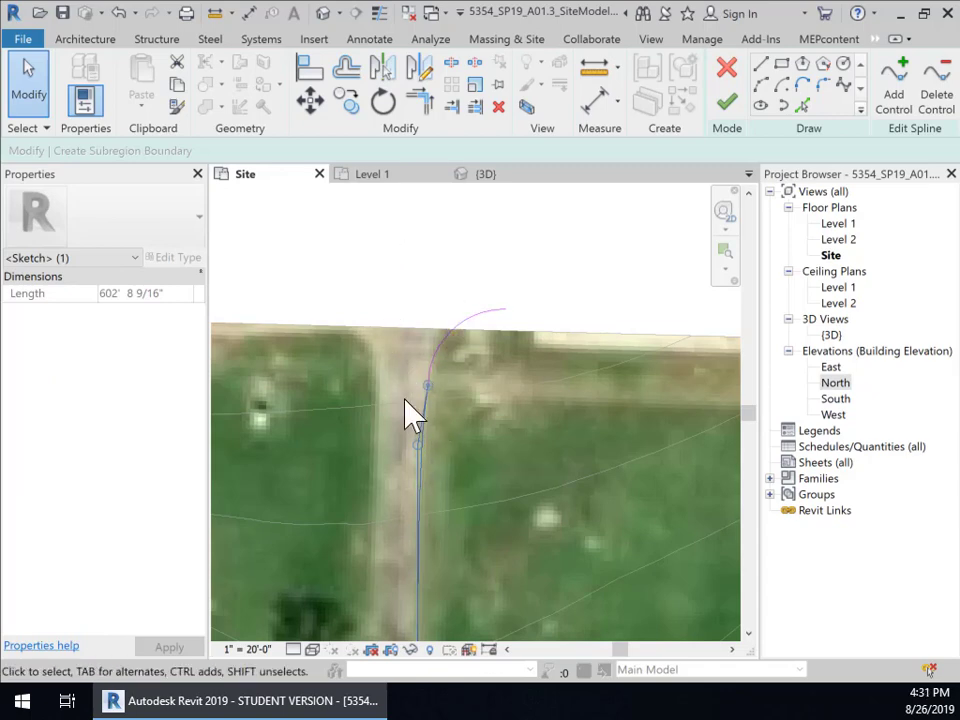
{"action": "middle_click_drag", "start_coordinate": [495, 434], "coordinate": [499, 251]}
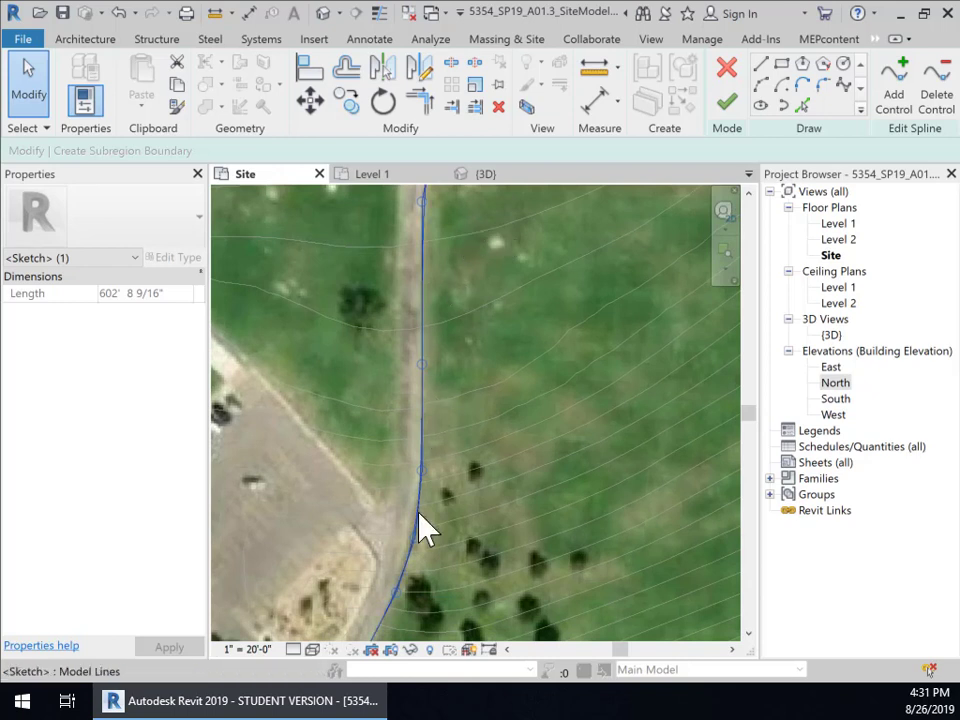
{"action": "middle_click_drag", "start_coordinate": [456, 392], "coordinate": [429, 519]}
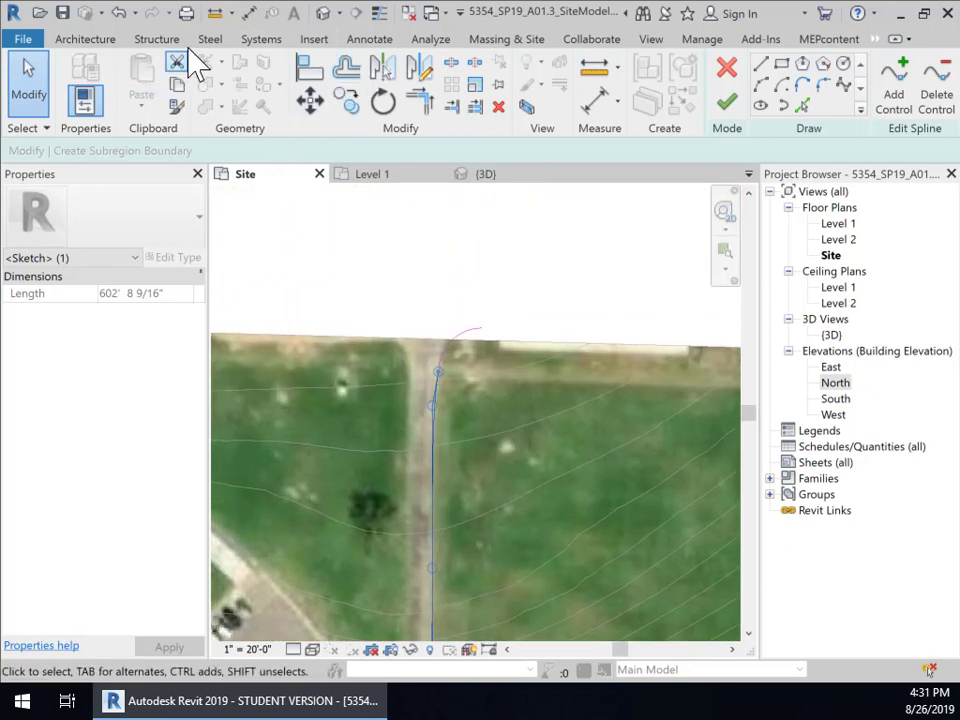
Measure the driveway's width from the traced east edge across to its west edge
{"action": "left_click", "coordinate": [214, 13]}
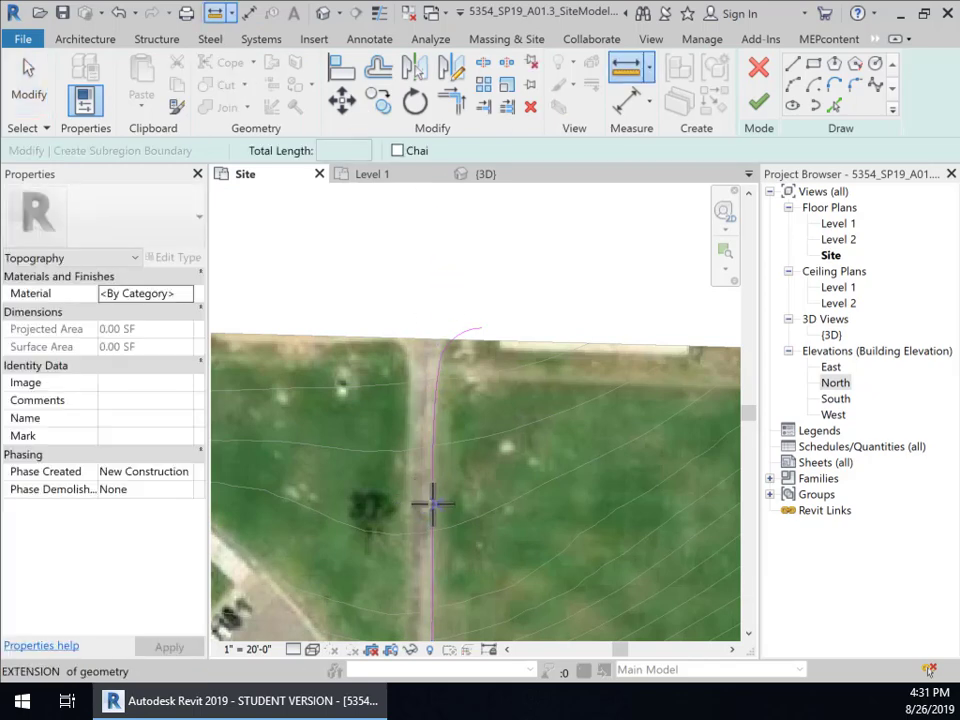
{"action": "scroll", "coordinate": [432, 503], "scroll_direction": "up", "scroll_amount": 3}
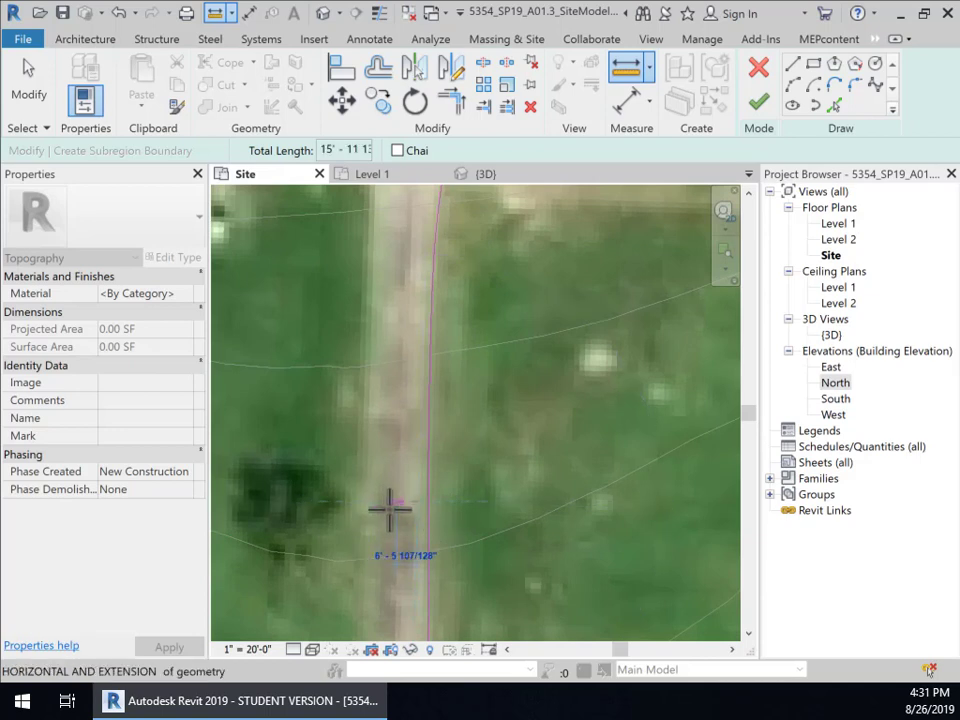
{"action": "key", "text": "Escape"}
{"action": "key", "text": "Escape"}
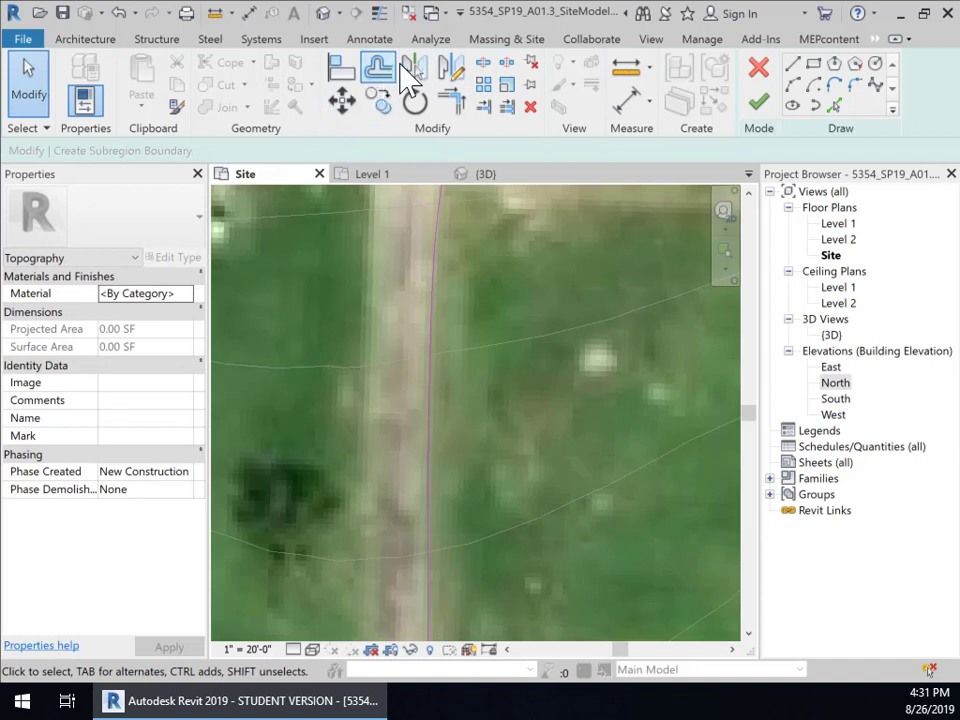
Re-measure the driveway's width horizontally from the traced east edge to the west edge of the drive in the aerial image
{"action": "left_click", "coordinate": [215, 12]}
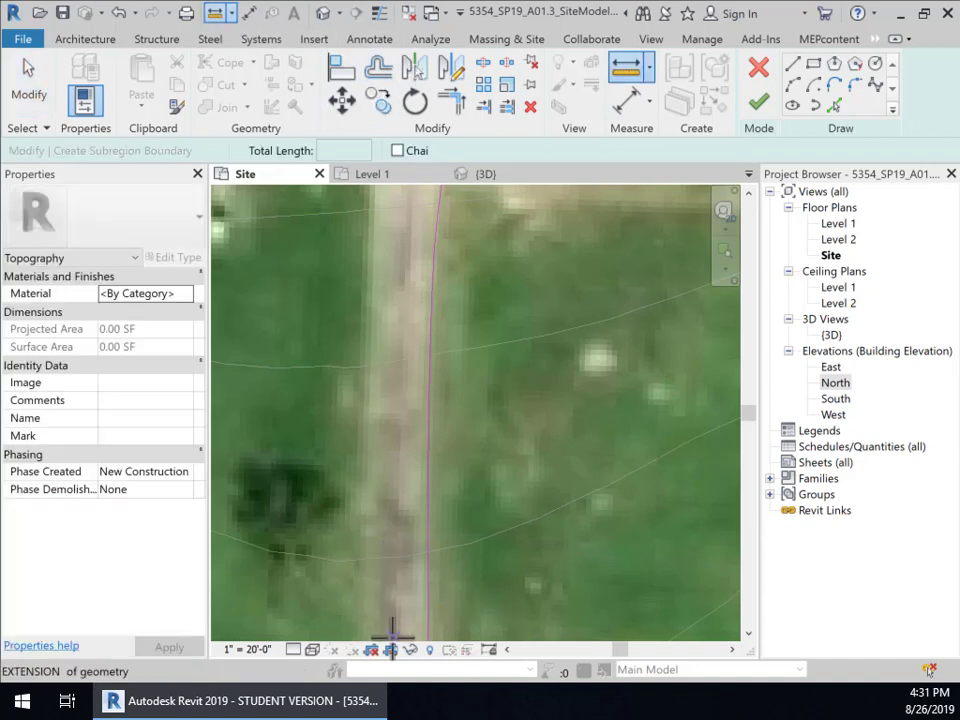
{"action": "left_click", "coordinate": [430, 481]}
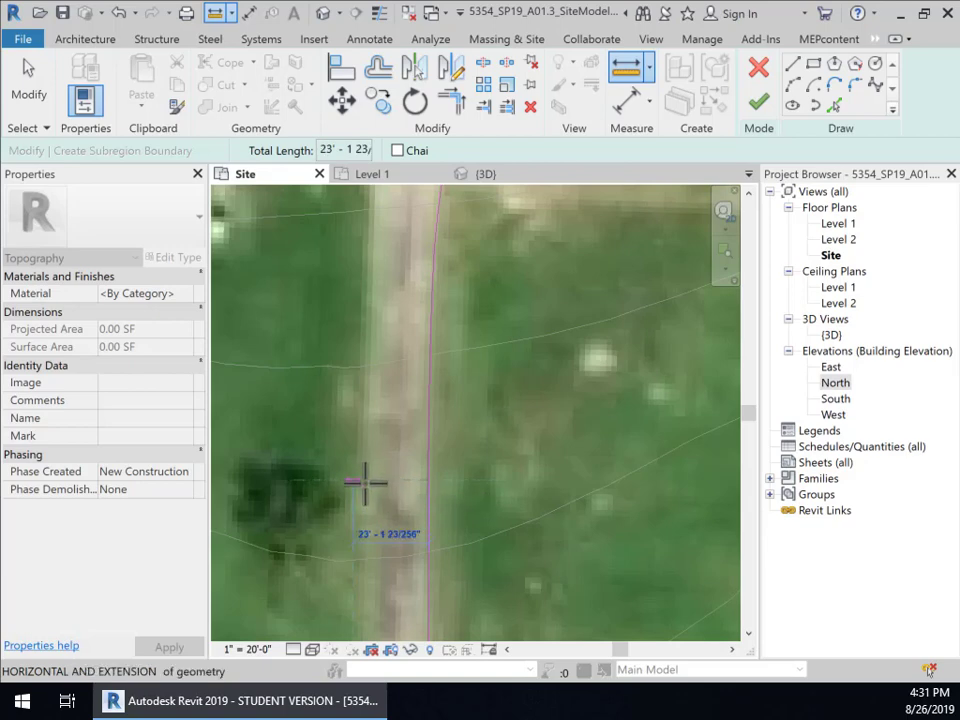
{"action": "key", "text": "Escape"}
{"action": "key", "text": "Escape"}
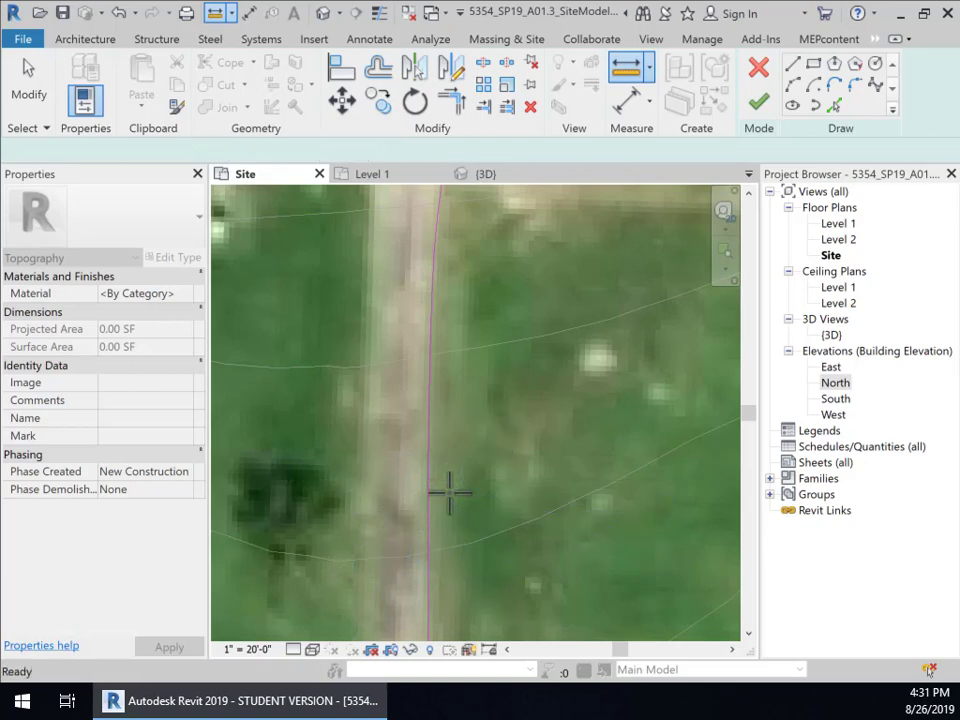
Offset a copy of the east edge spline 20' to the west to form the driveway's west edge
{"action": "scroll", "coordinate": [432, 410], "scroll_direction": "down", "scroll_amount": 3}
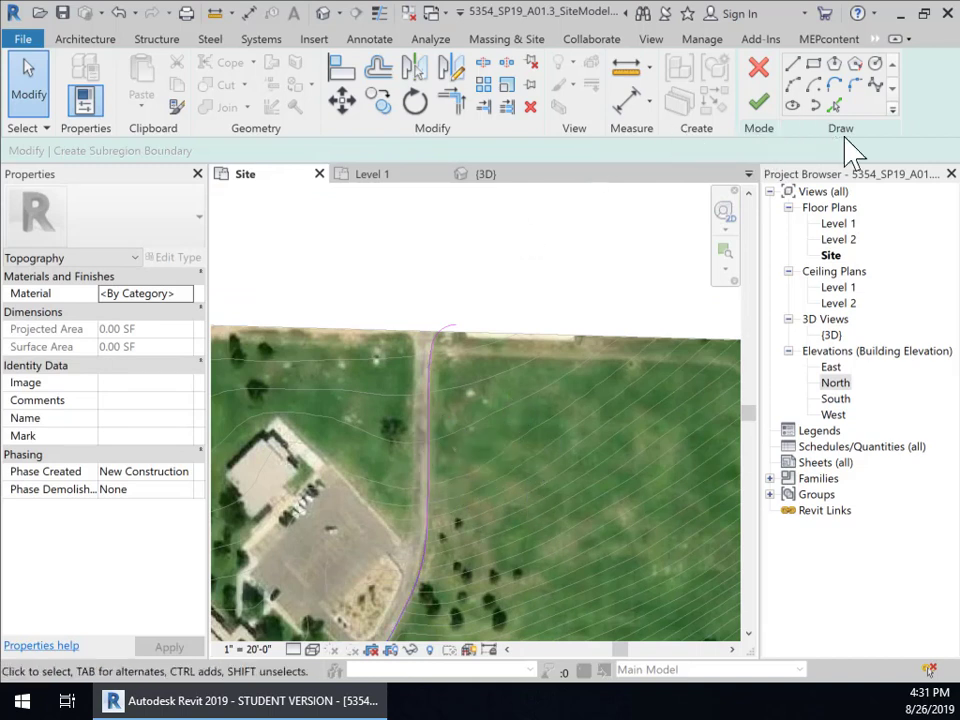
{"action": "left_click", "coordinate": [379, 72]}
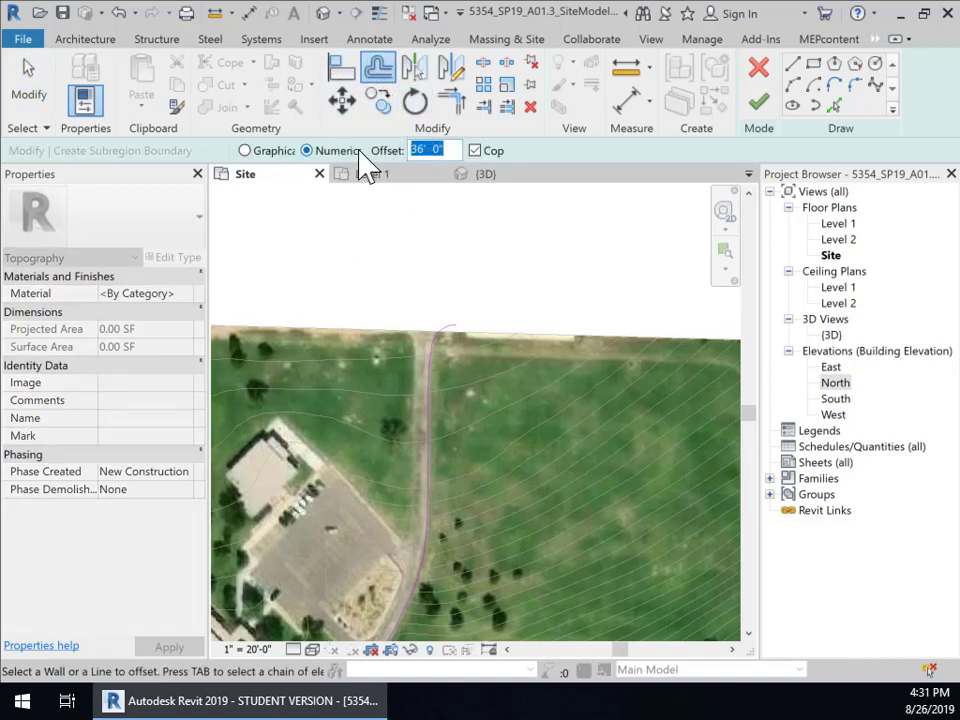
{"action": "type", "text": "20'"}
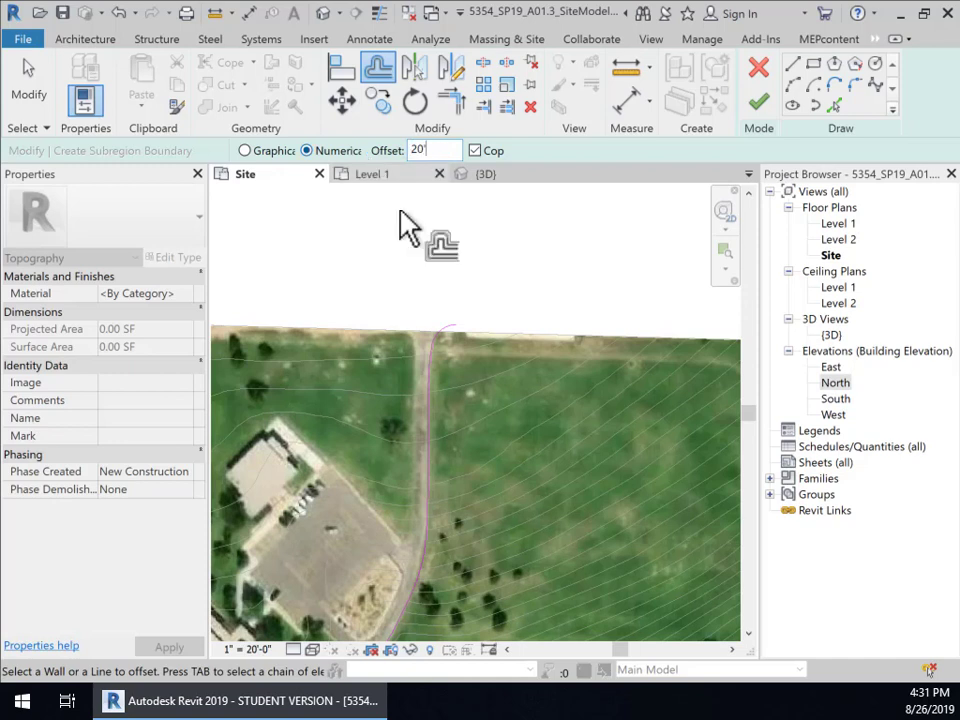
{"action": "left_click", "coordinate": [411, 499]}
{"action": "middle_click_drag", "start_coordinate": [470, 573], "coordinate": [484, 422]}
{"action": "scroll", "coordinate": [415, 487], "scroll_direction": "up", "scroll_amount": 5}
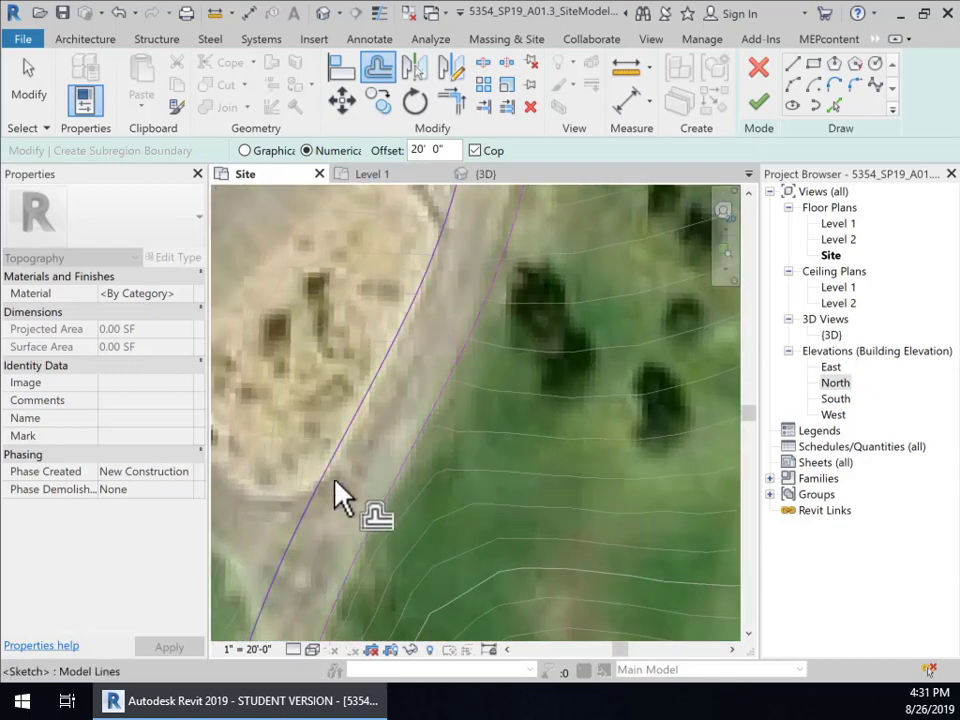
{"action": "scroll", "coordinate": [396, 407], "scroll_direction": "down", "scroll_amount": 4}
{"action": "middle_click_drag", "start_coordinate": [408, 477], "coordinate": [406, 652]}
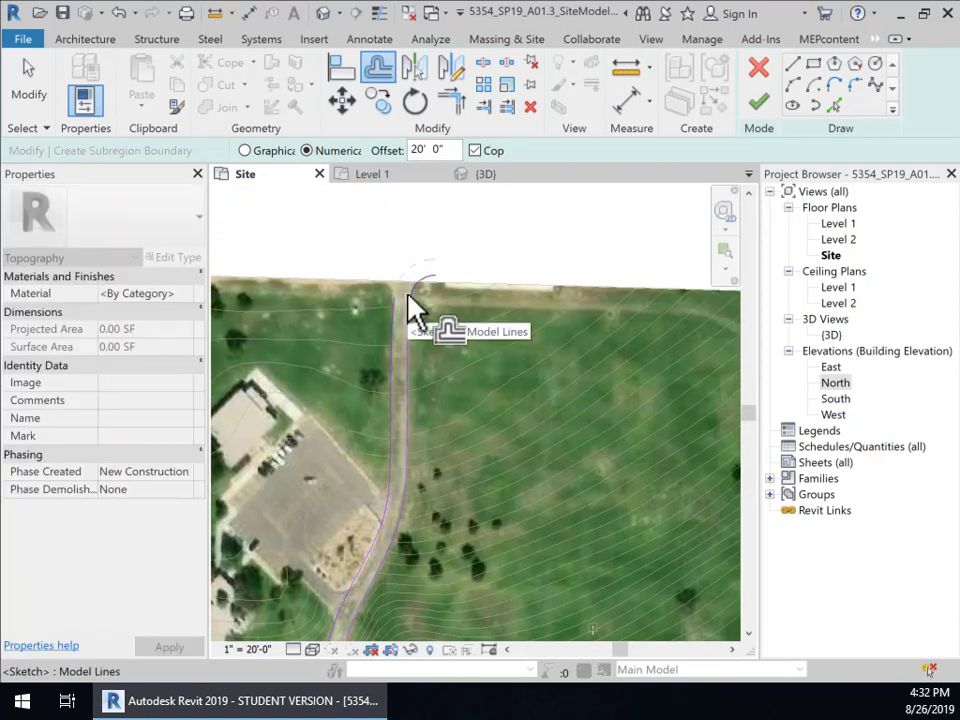
Add a start-end-radius arc of about 24'-5" radius from the west edge's north end, curving west beyond the site boundary
{"action": "scroll", "coordinate": [405, 305], "scroll_direction": "up", "scroll_amount": 3}
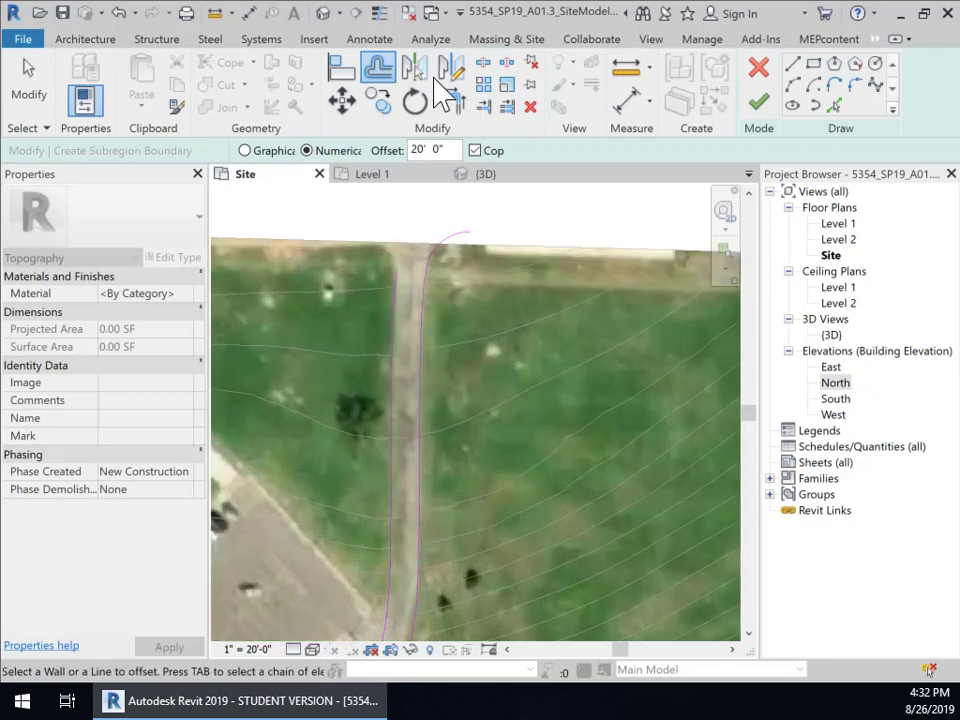
{"action": "left_click", "coordinate": [796, 88]}
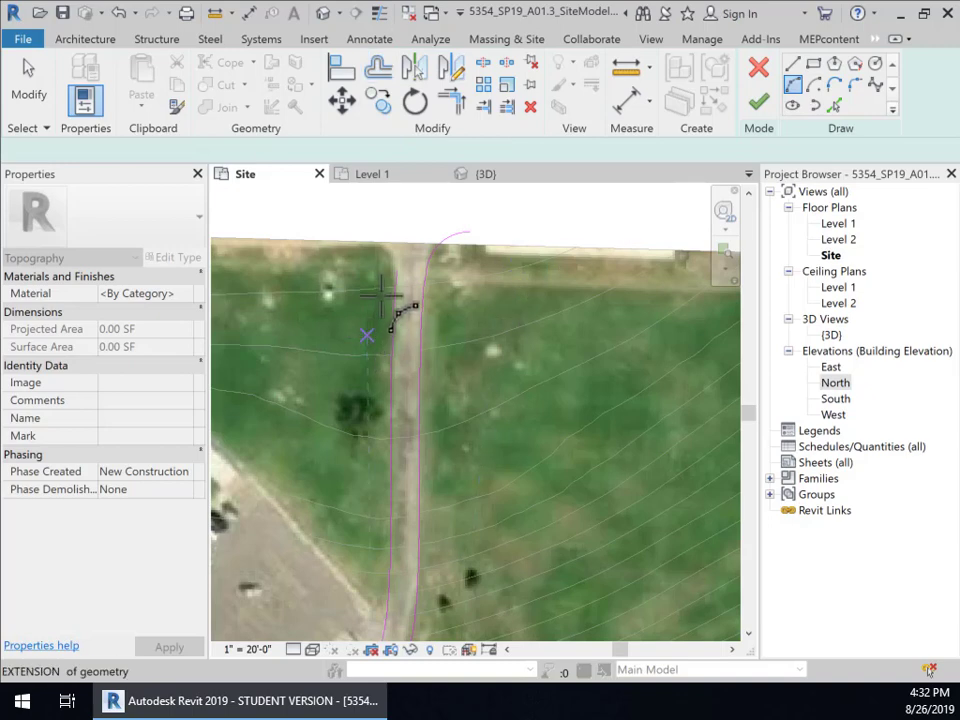
{"action": "scroll", "coordinate": [415, 298], "scroll_direction": "up", "scroll_amount": 2}
{"action": "mouse_move", "coordinate": [418, 300]}
{"action": "middle_mouse_down"}
{"action": "mouse_move", "coordinate": [431, 409]}
{"action": "mouse_move", "coordinate": [417, 450]}
{"action": "middle_mouse_up"}
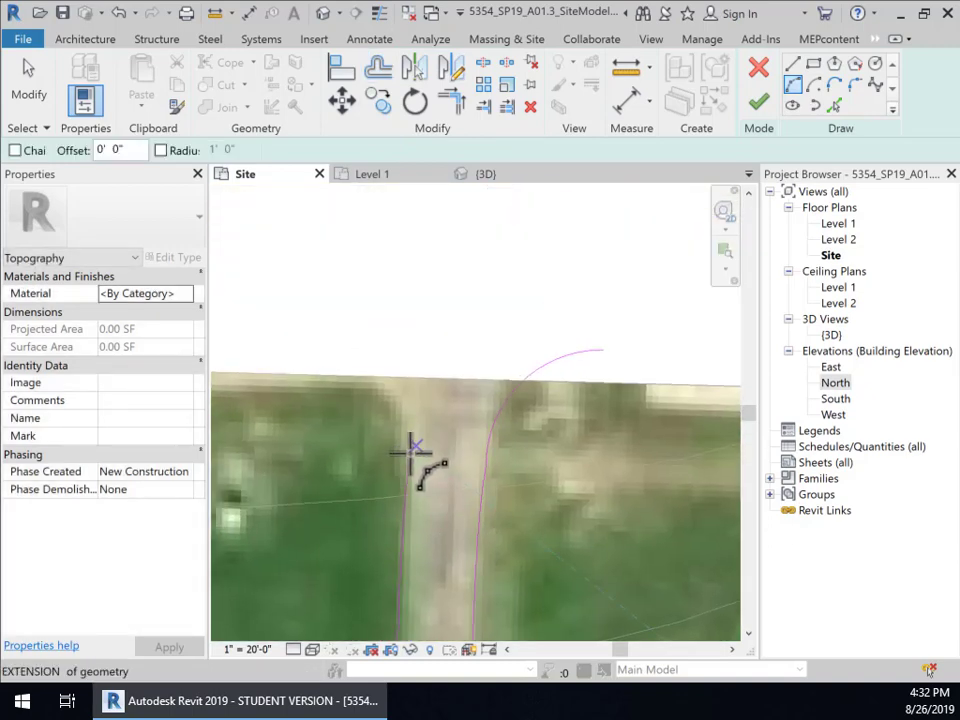
{"action": "scroll", "coordinate": [407, 476], "scroll_direction": "up", "scroll_amount": 2}
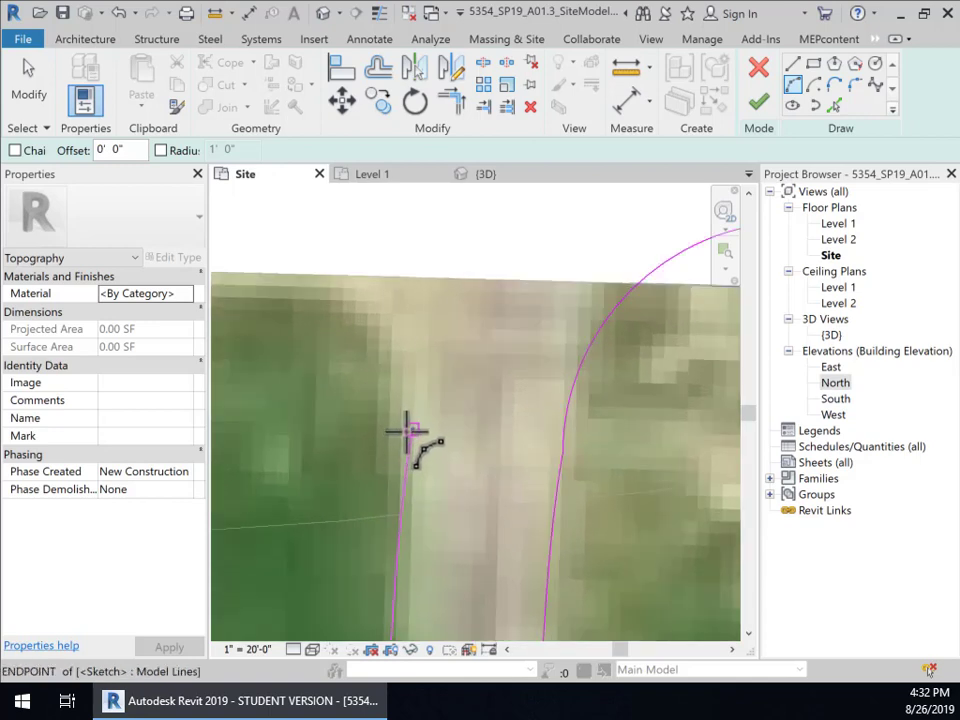
{"action": "left_click", "coordinate": [409, 428]}
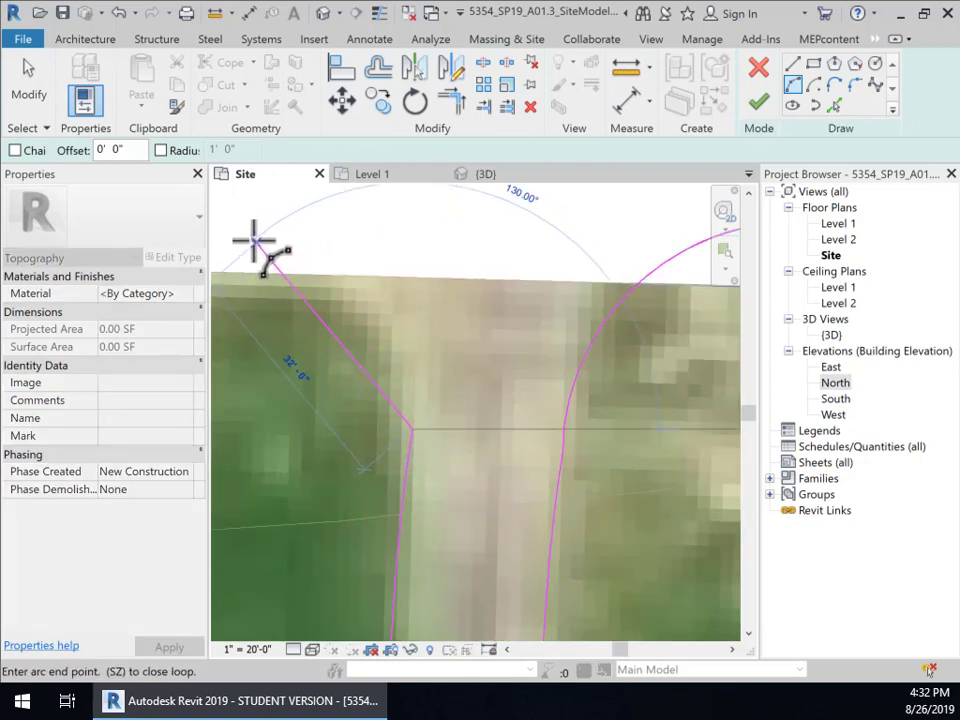
{"action": "left_click", "coordinate": [230, 209]}
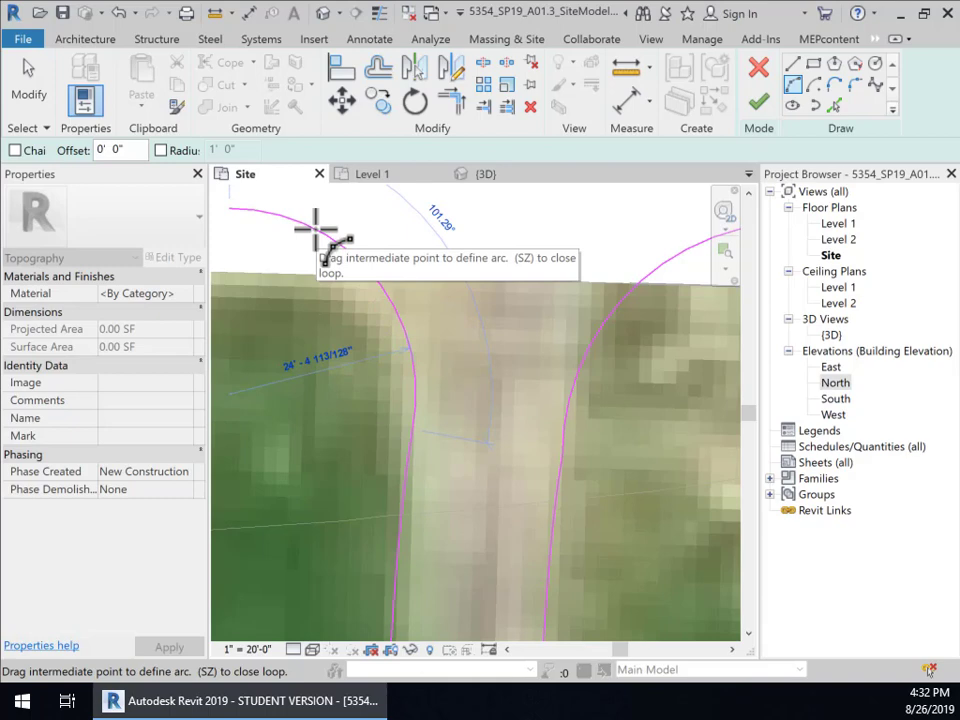
{"action": "left_click", "coordinate": [320, 234]}
{"action": "scroll", "coordinate": [444, 369], "scroll_direction": "down", "scroll_amount": 6}
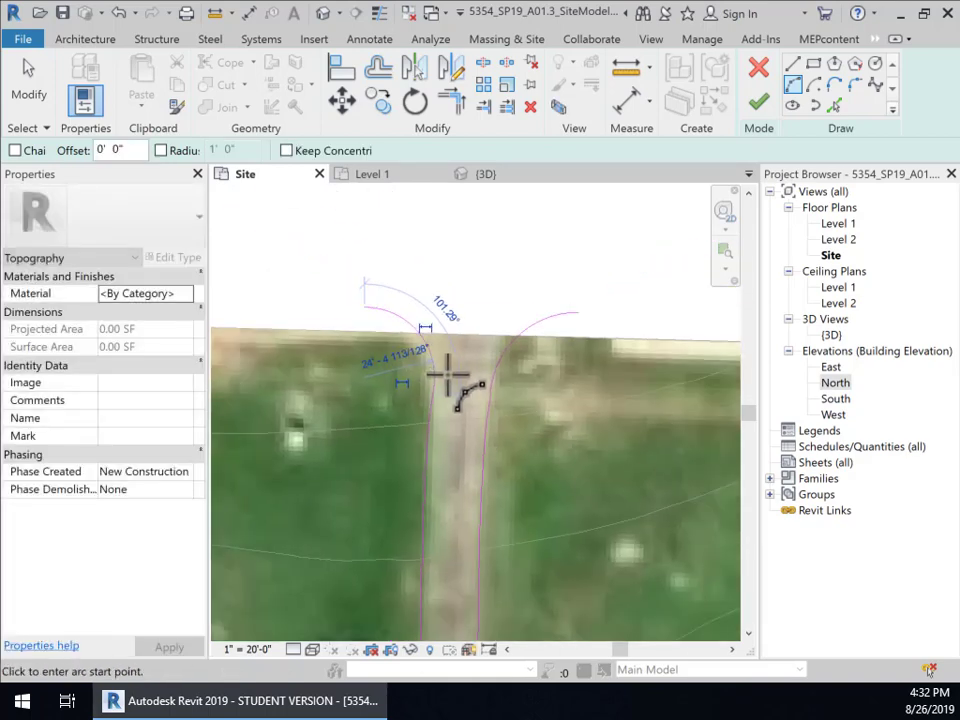
Draw a horizontal line about 75'-2" long across both flared arcs, just north of the site boundary
{"action": "left_click", "coordinate": [793, 63]}
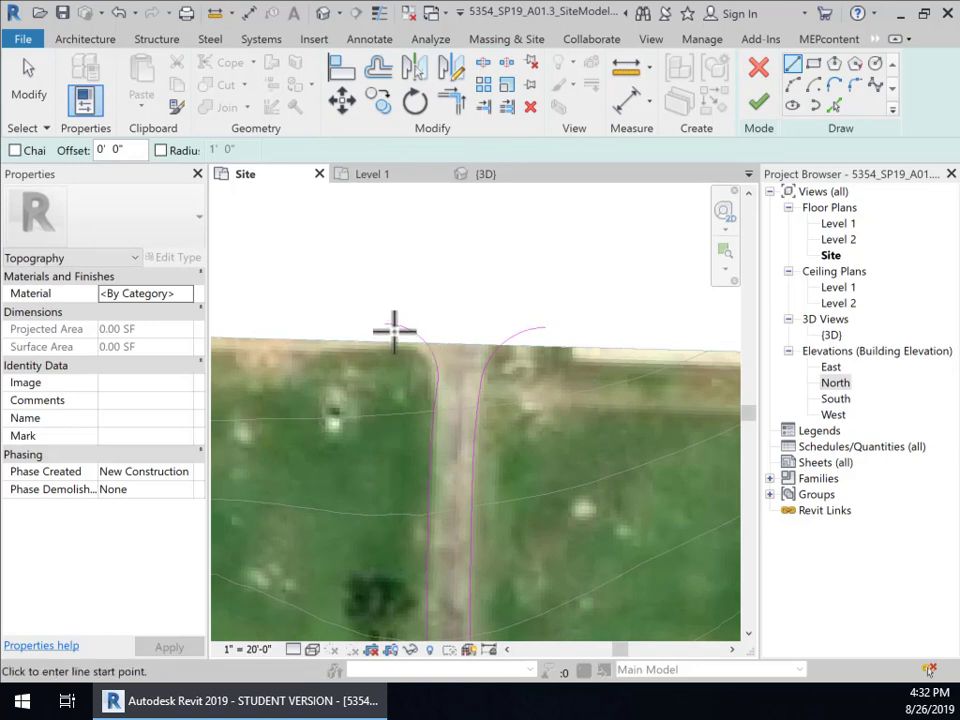
{"action": "left_click", "coordinate": [394, 330]}
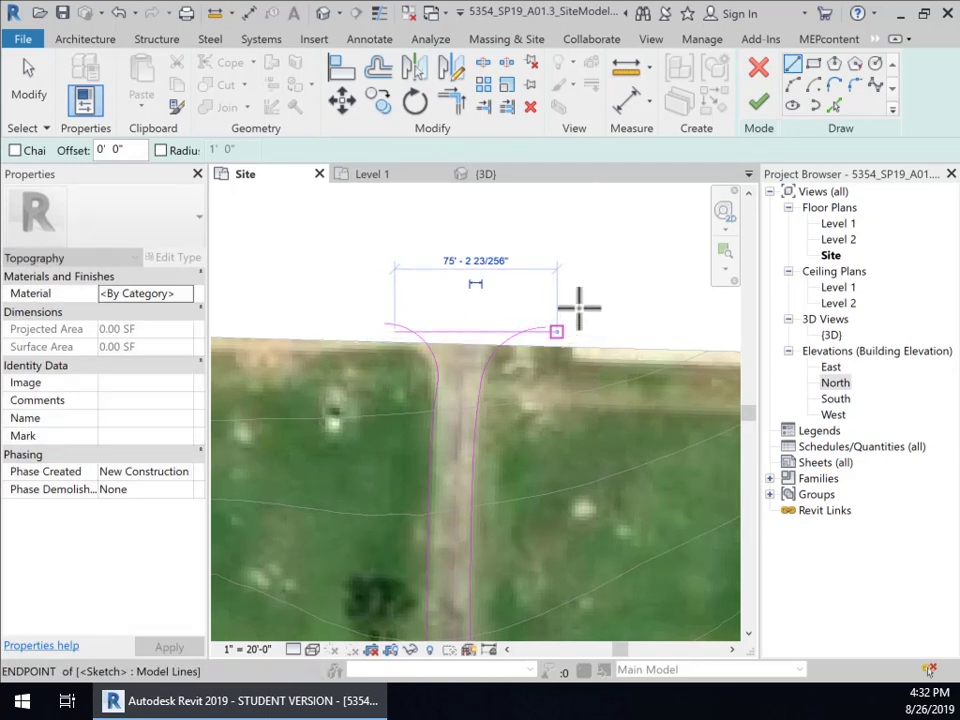
{"action": "left_click", "coordinate": [579, 307]}
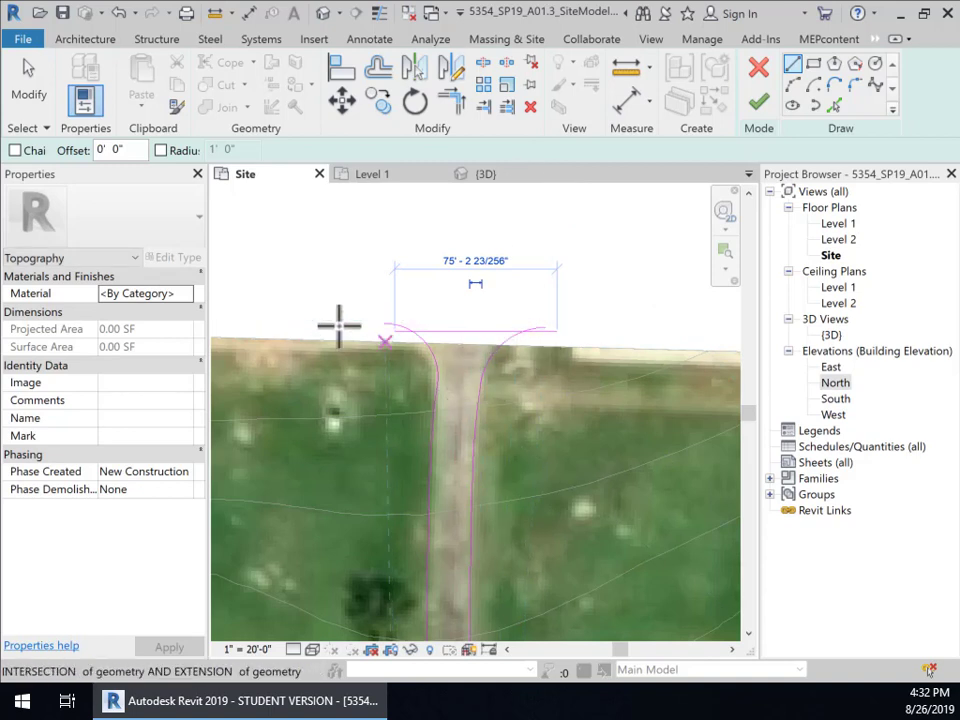
{"action": "key", "text": "Escape"}
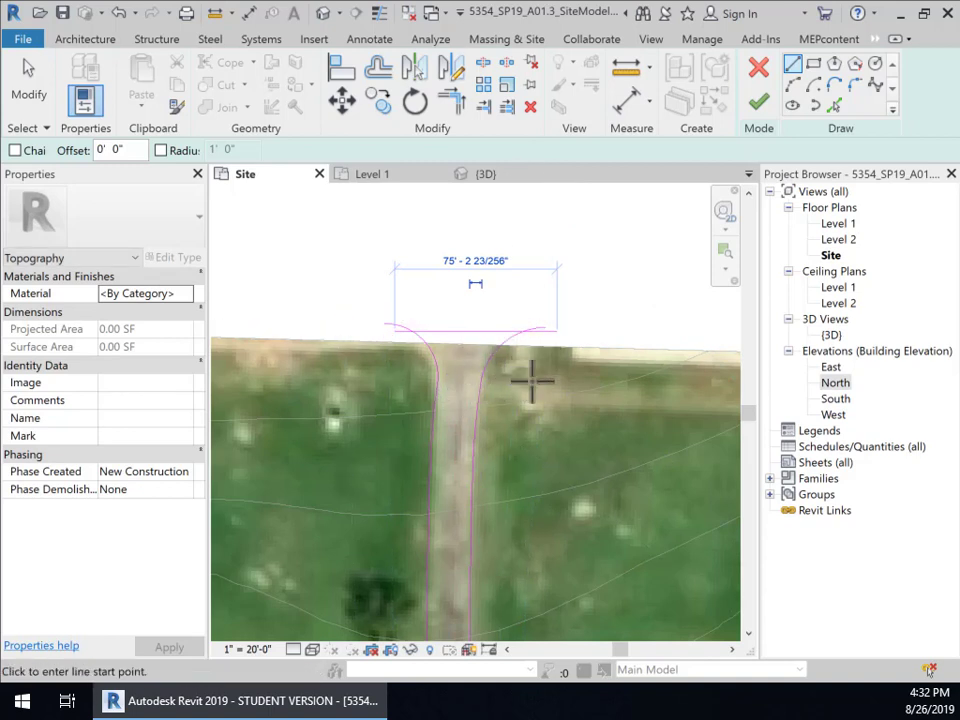
{"action": "left_click", "coordinate": [38, 95]}
Trim the horizontal line and the two flared arcs into corners to close the driveway's north end
{"action": "left_click", "coordinate": [451, 101]}
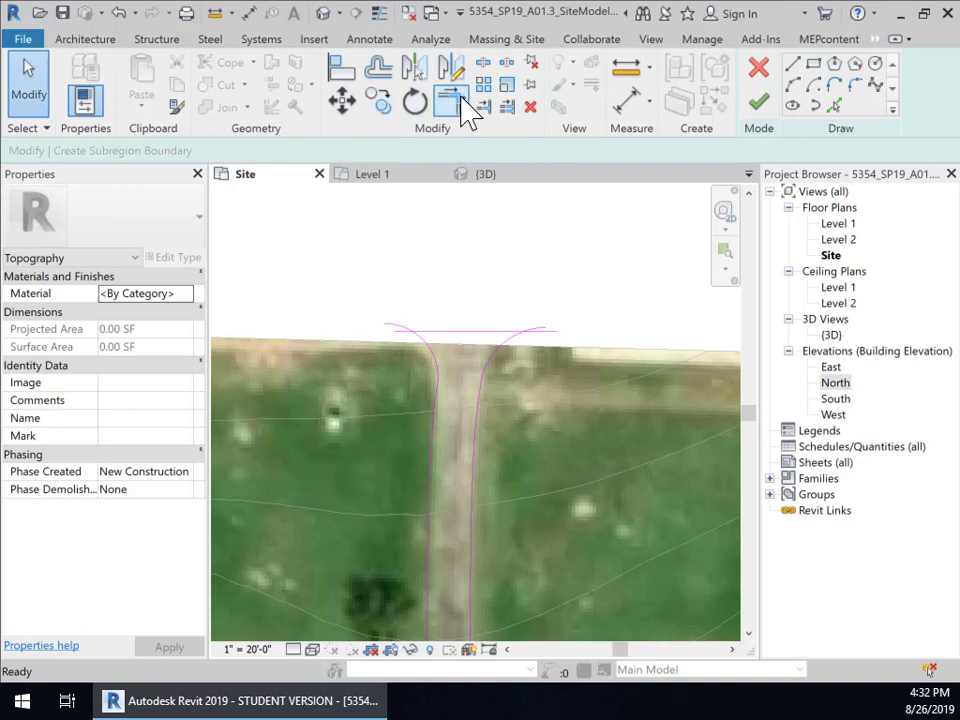
{"action": "left_click", "coordinate": [506, 330]}
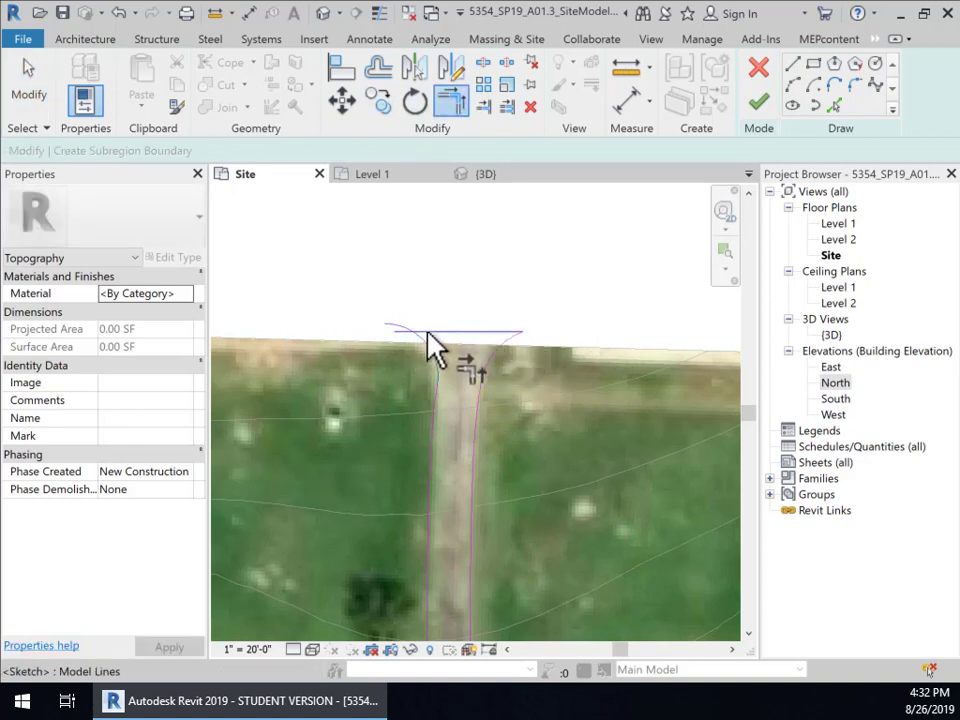
{"action": "left_click", "coordinate": [428, 341]}
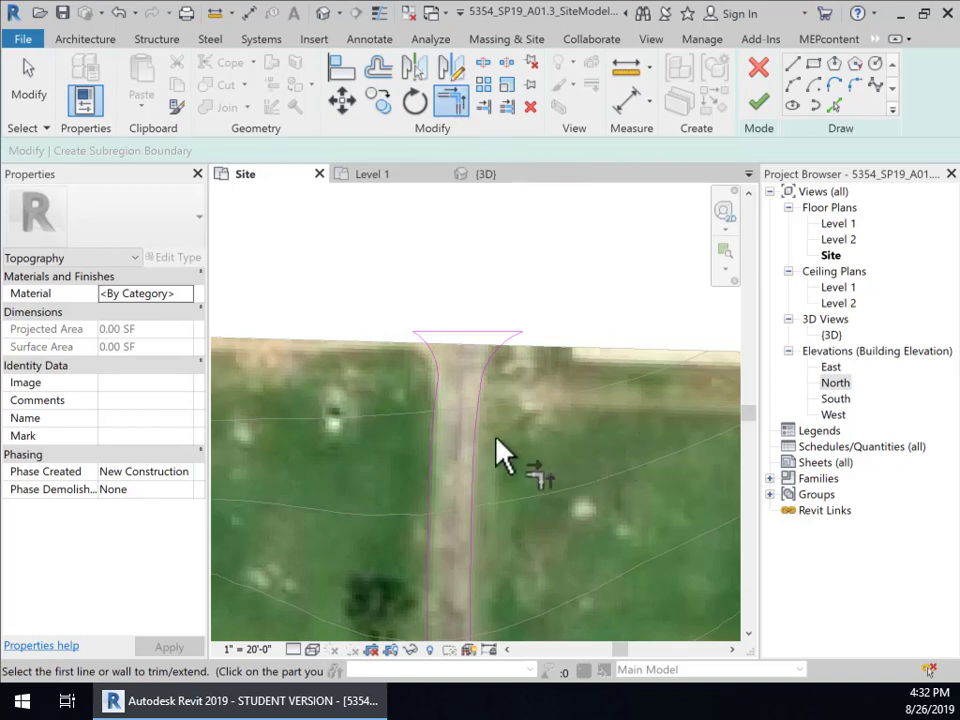
{"action": "scroll", "coordinate": [498, 445], "scroll_direction": "down", "scroll_amount": 4}
{"action": "middle_click_drag", "start_coordinate": [548, 395], "coordinate": [586, 116]}
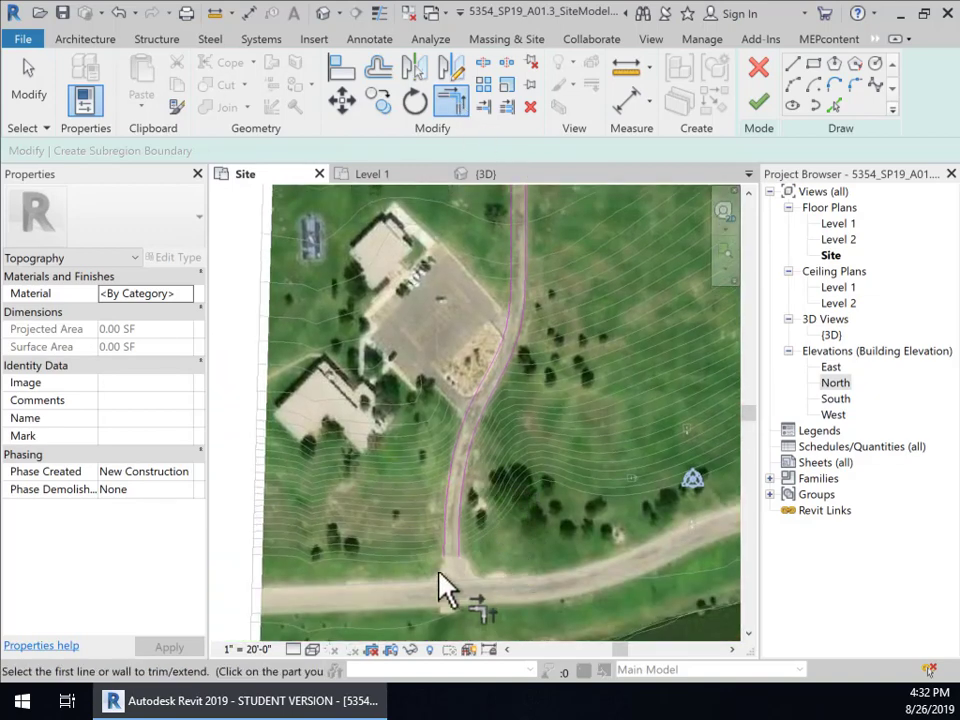
{"action": "scroll", "coordinate": [447, 586], "scroll_direction": "up", "scroll_amount": 5}
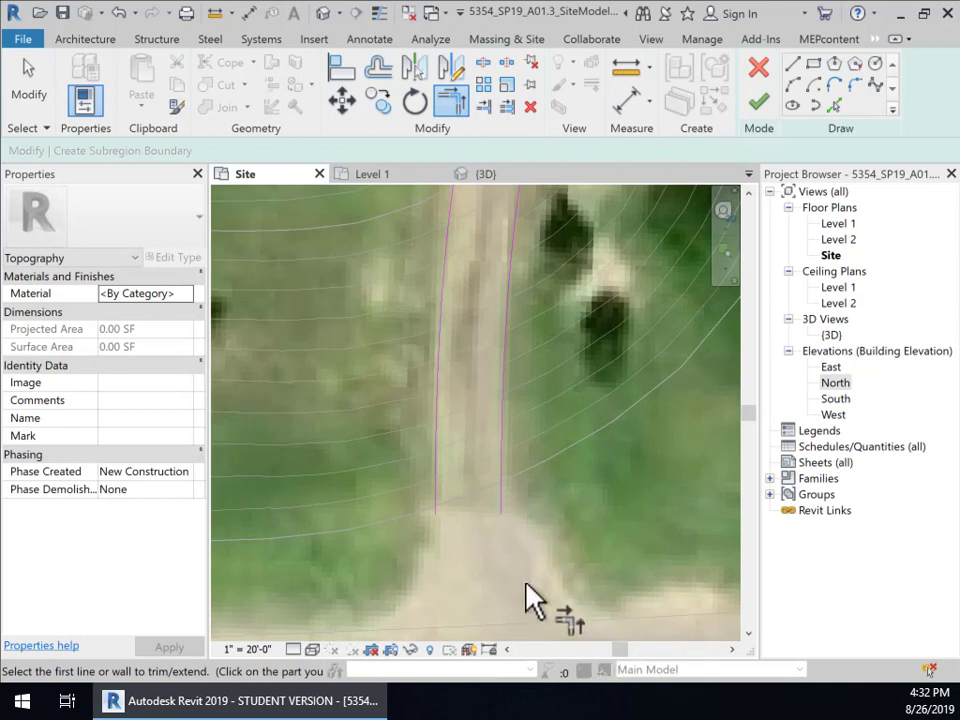
{"action": "left_click", "coordinate": [794, 89]}
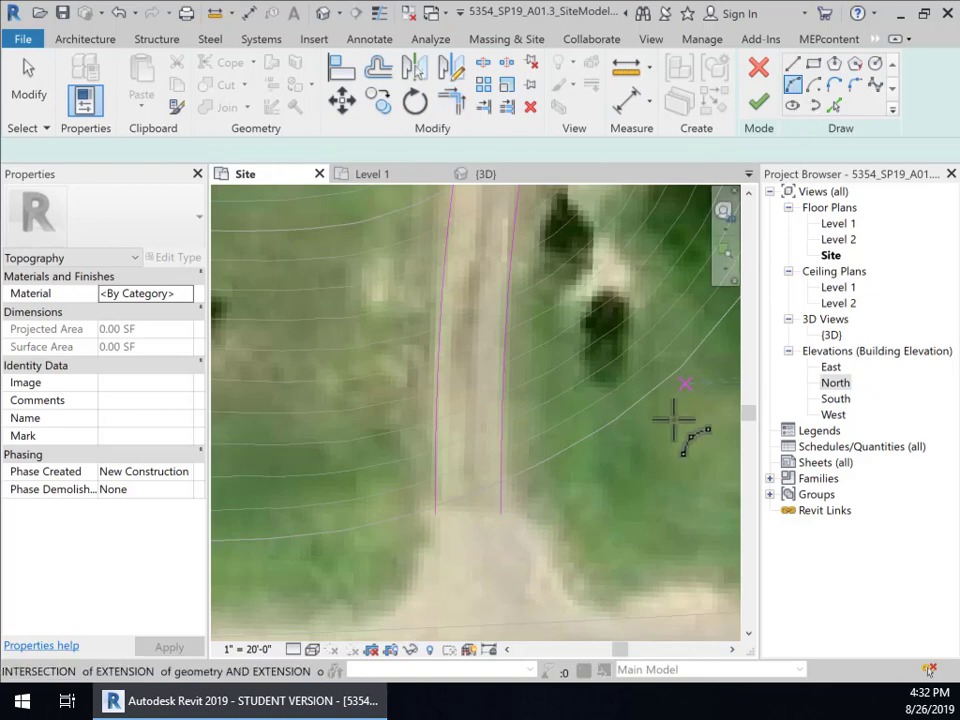
{"action": "scroll", "coordinate": [507, 517], "scroll_direction": "up", "scroll_amount": 2}
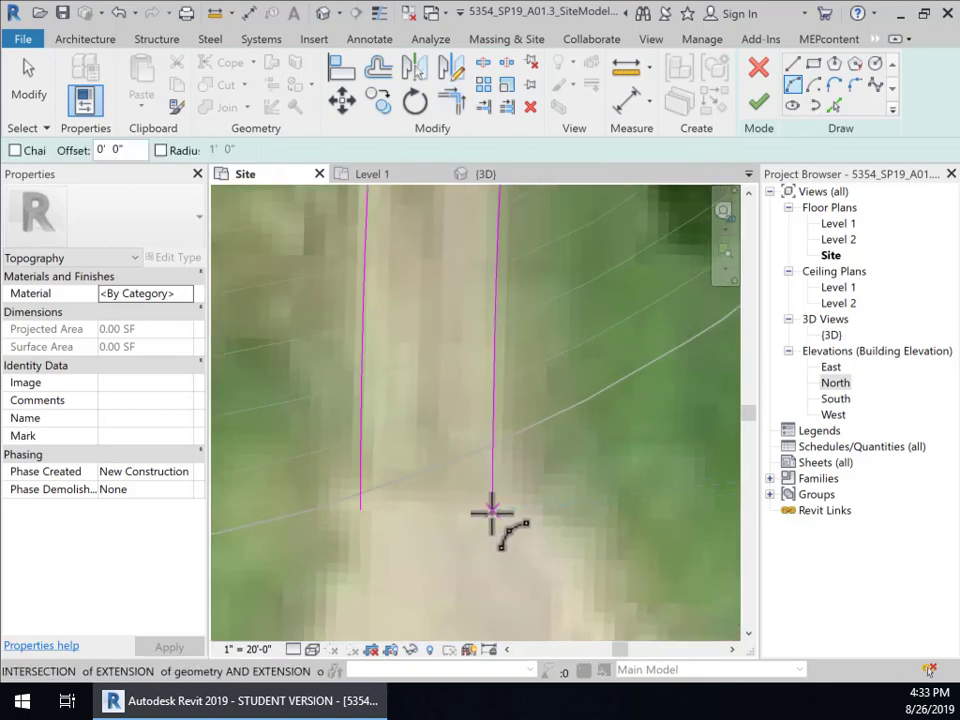
{"action": "left_click", "coordinate": [493, 511]}
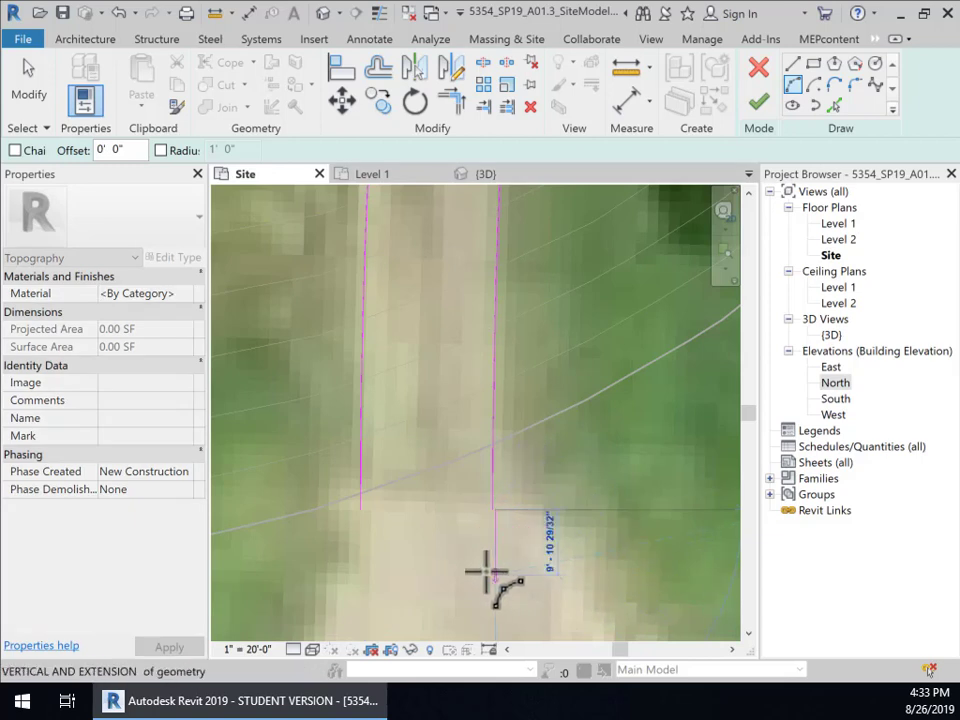
{"action": "key", "text": "Escape"}
Add a 90° start-end-radius arc of about 32' radius from the east edge's south end, curving east to the road
{"action": "left_click", "coordinate": [793, 86]}
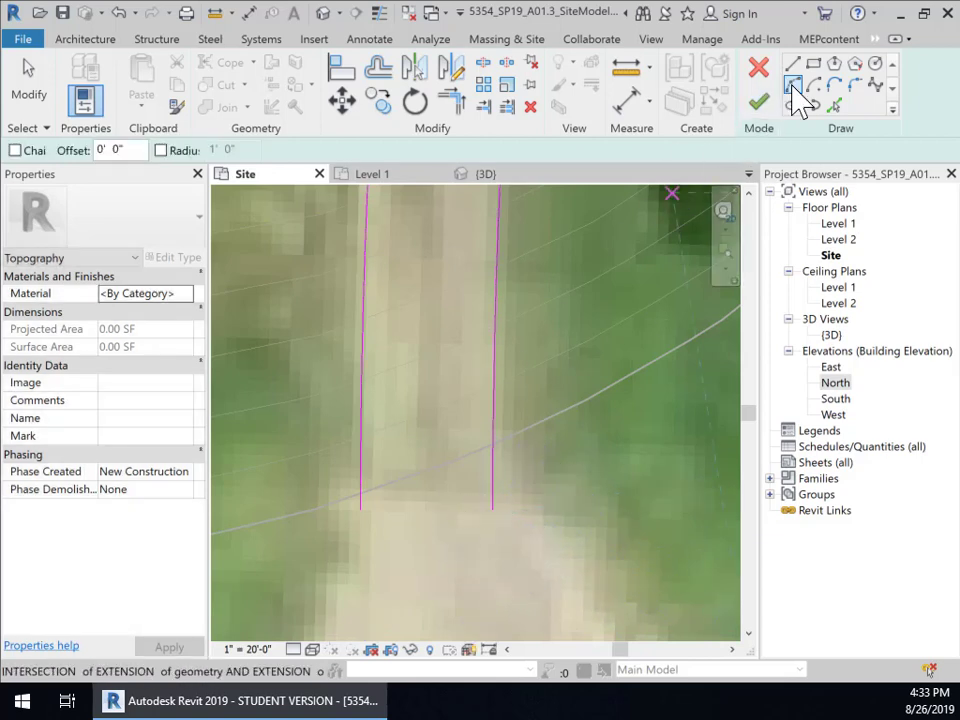
{"action": "scroll", "coordinate": [498, 505], "scroll_direction": "up", "scroll_amount": 2}
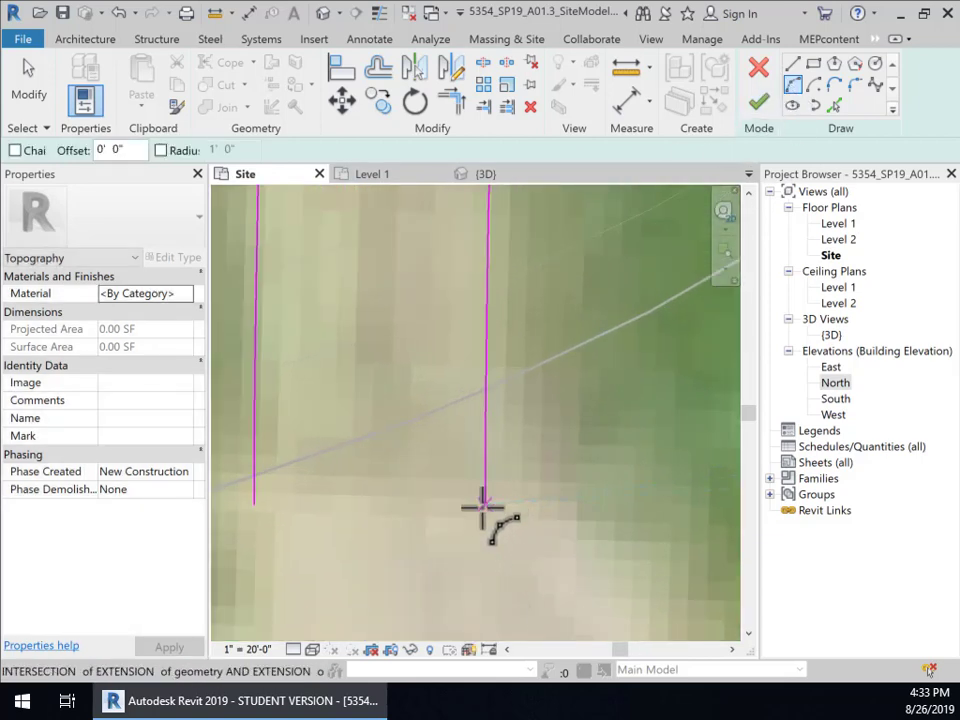
{"action": "left_click", "coordinate": [484, 504]}
{"action": "middle_click_drag", "start_coordinate": [560, 592], "coordinate": [493, 279]}
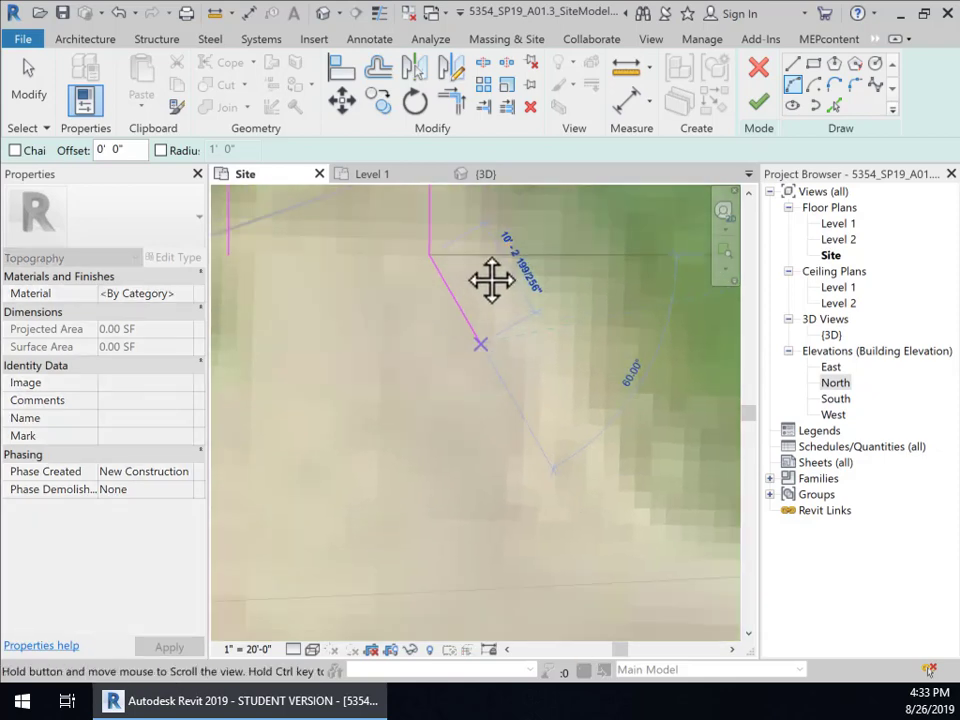
{"action": "middle_click_drag", "start_coordinate": [572, 393], "coordinate": [643, 553]}
{"action": "scroll", "coordinate": [615, 521], "scroll_direction": "down", "scroll_amount": 3}
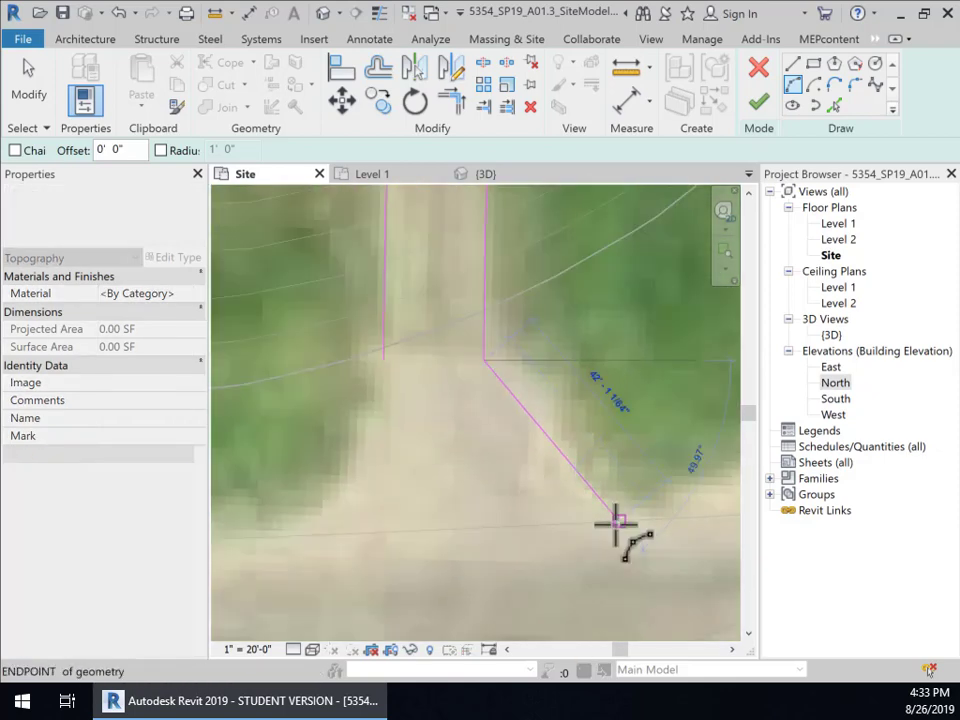
{"action": "scroll", "coordinate": [615, 521], "scroll_direction": "down", "scroll_amount": 1}
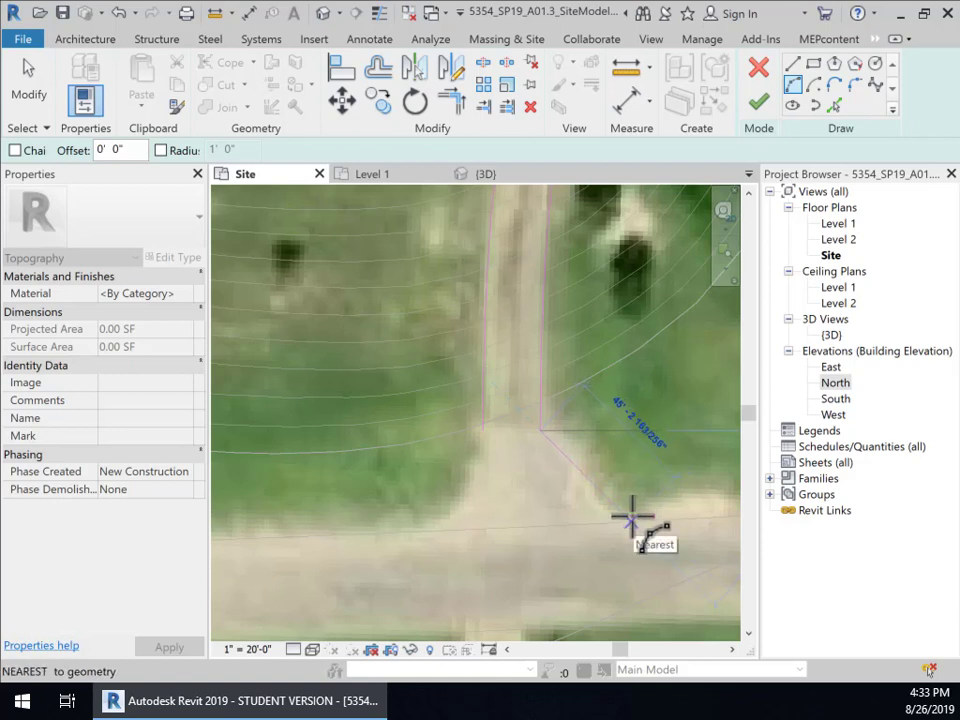
{"action": "left_click", "coordinate": [630, 519]}
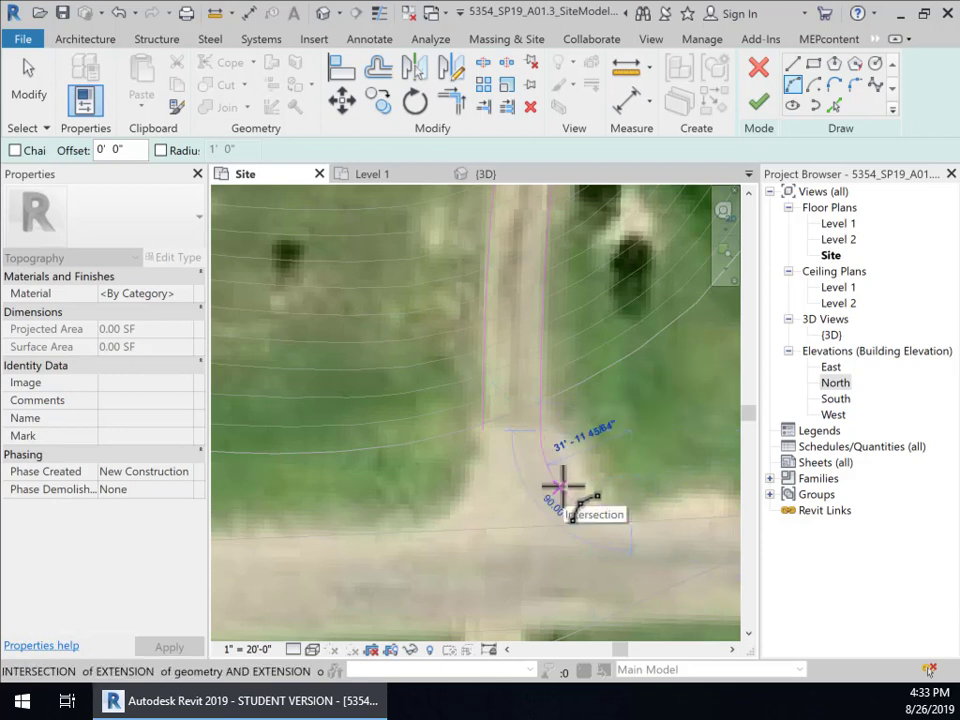
{"action": "left_click", "coordinate": [566, 489]}
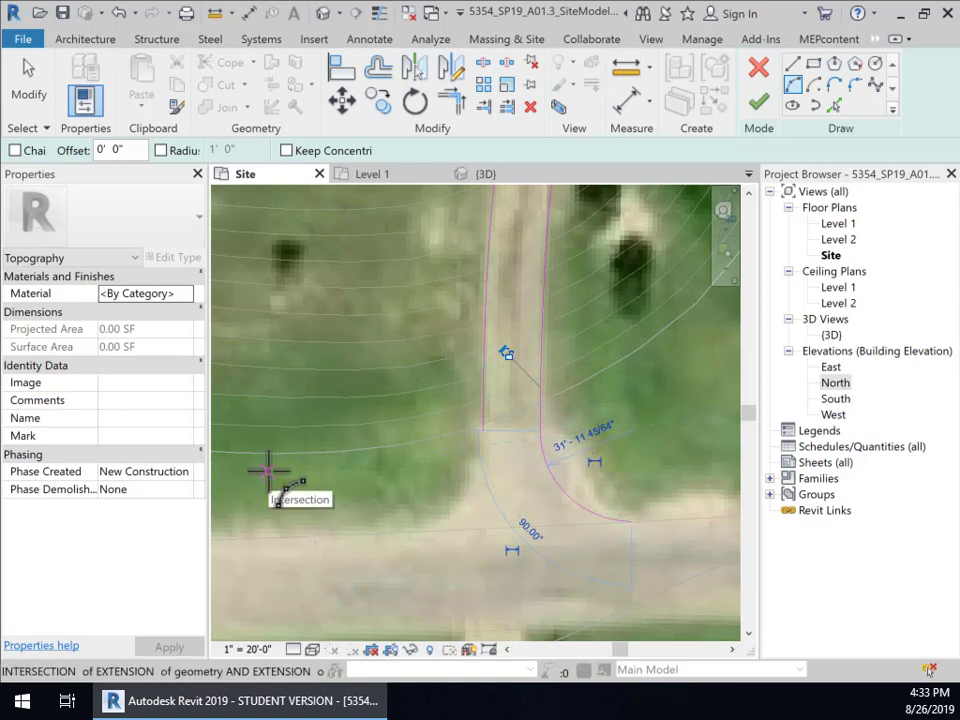
{"action": "left_click", "coordinate": [792, 88]}
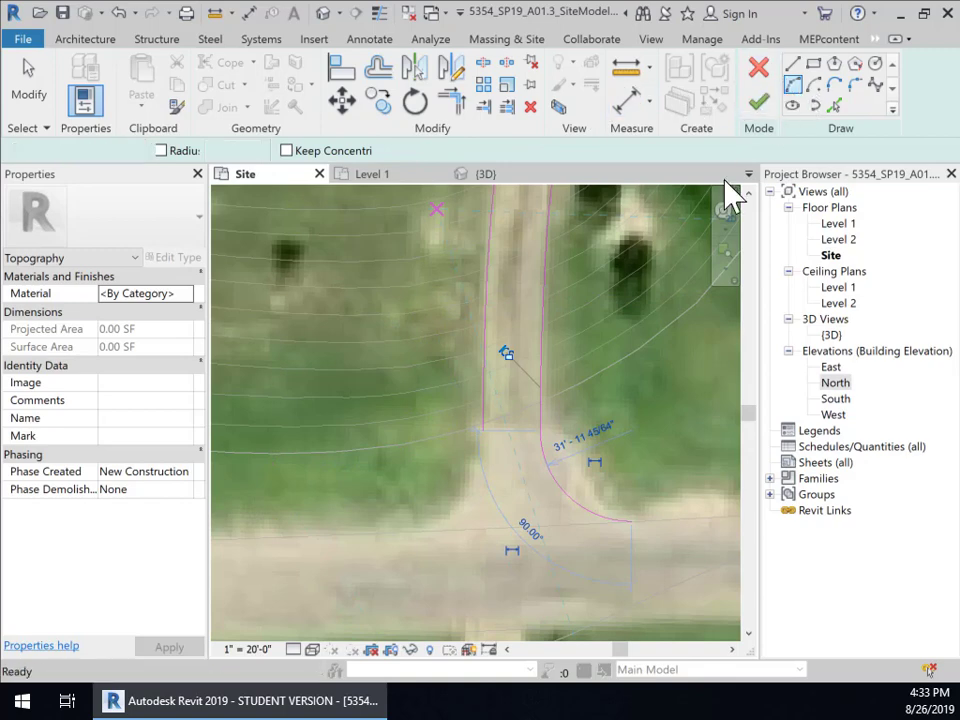
{"action": "left_click", "coordinate": [480, 427]}
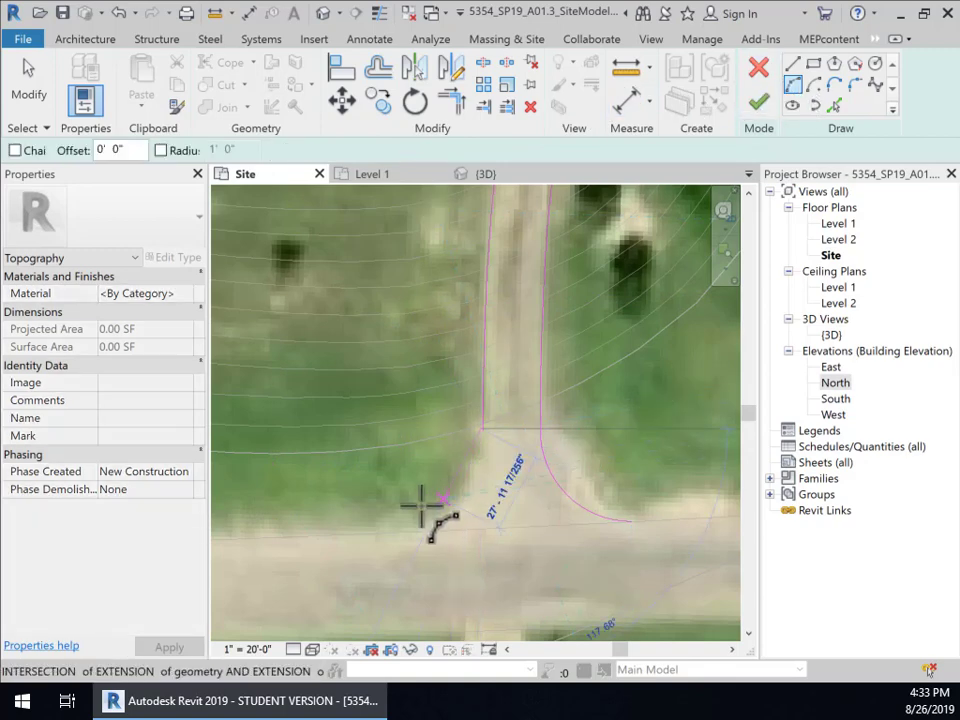
{"action": "scroll", "coordinate": [476, 482], "scroll_direction": "up", "scroll_amount": 3}
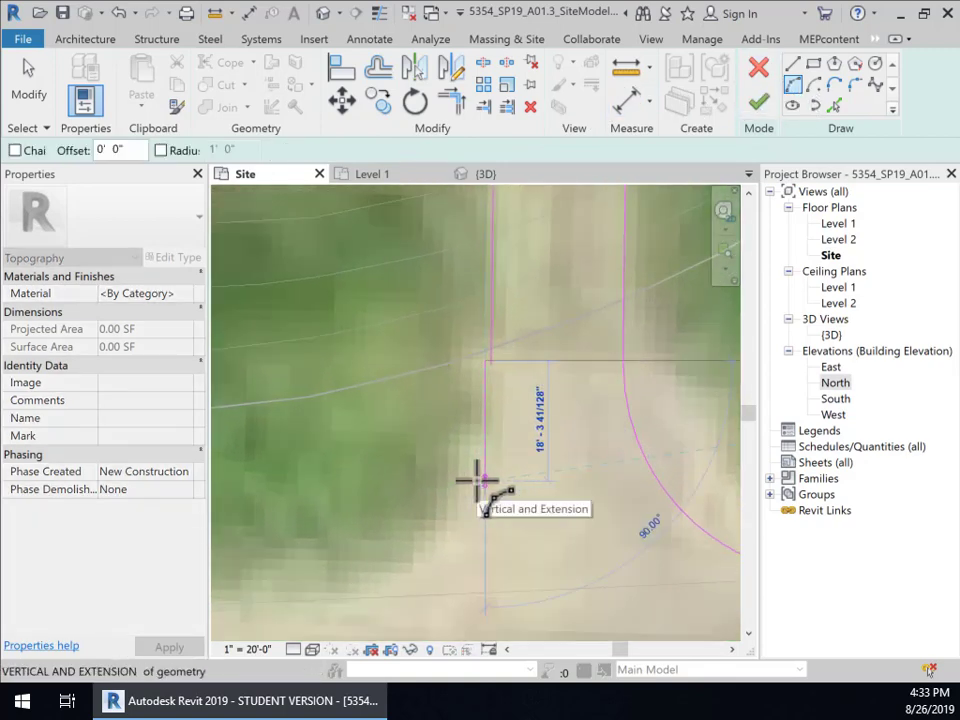
{"action": "key", "text": "Escape"}
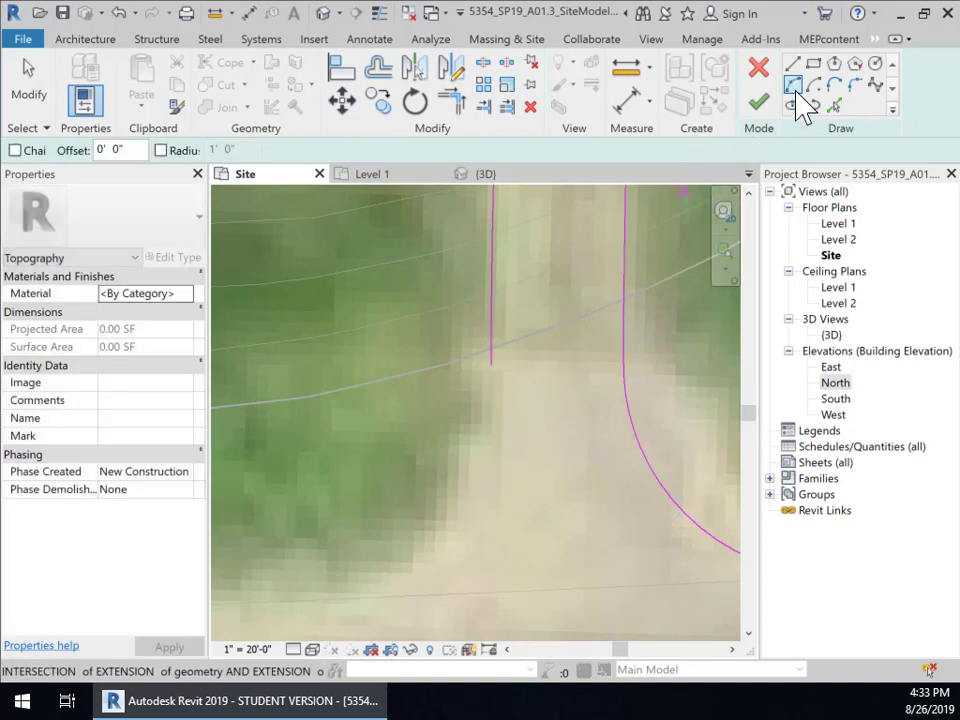
Add a start-end-radius arc of about 34'-6" radius and 79° from the west edge's south end, curving west to the road
{"action": "left_click", "coordinate": [795, 88]}
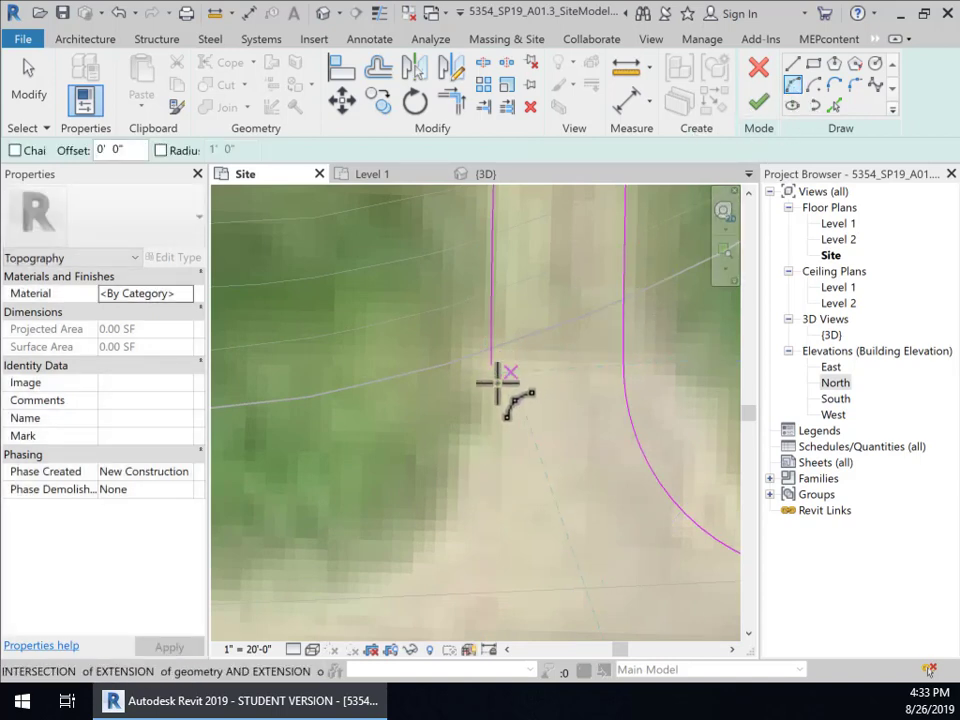
{"action": "scroll", "coordinate": [497, 383], "scroll_direction": "up", "scroll_amount": 2}
{"action": "left_click", "coordinate": [483, 348]}
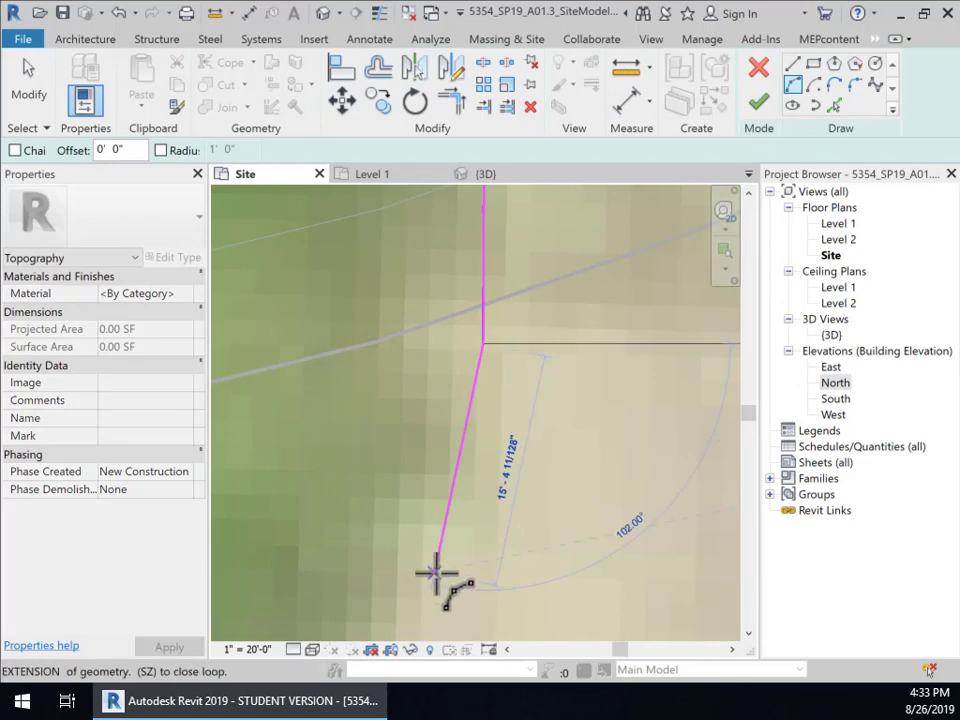
{"action": "scroll", "coordinate": [444, 553], "scroll_direction": "down", "scroll_amount": 2}
{"action": "middle_click_drag", "start_coordinate": [497, 552], "coordinate": [591, 320]}
{"action": "scroll", "coordinate": [589, 320], "scroll_direction": "down", "scroll_amount": 2}
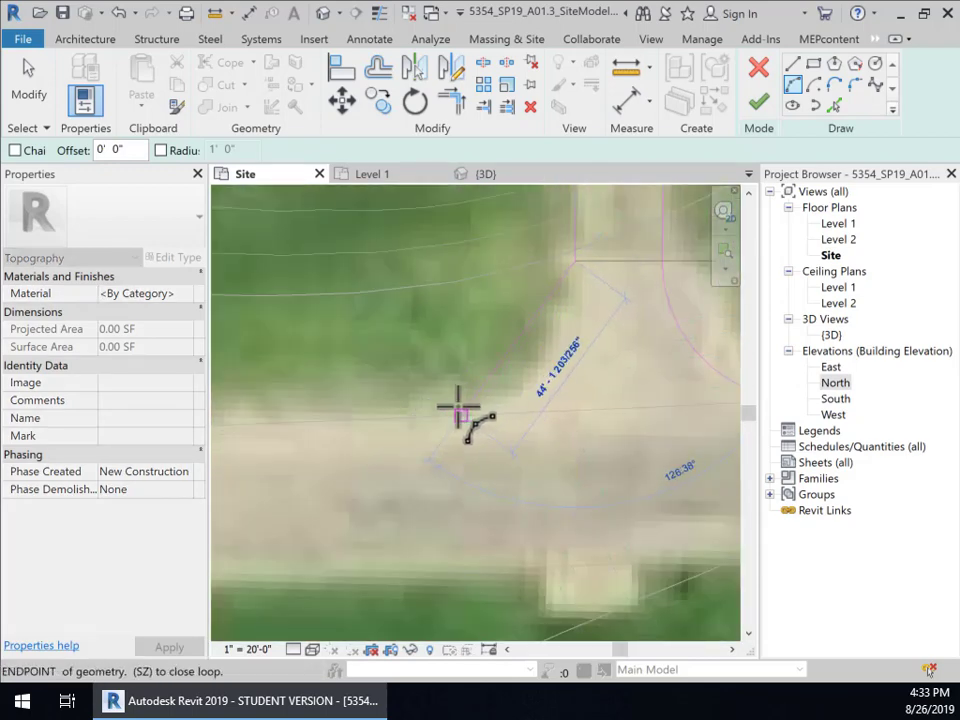
{"action": "left_click", "coordinate": [458, 413]}
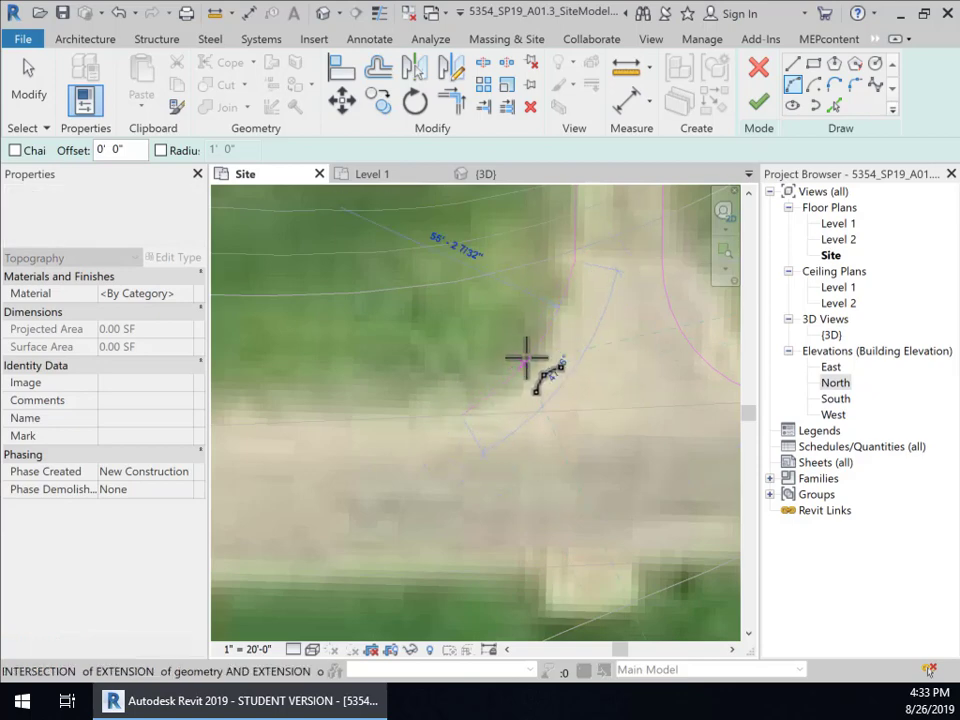
{"action": "left_click", "coordinate": [557, 340]}
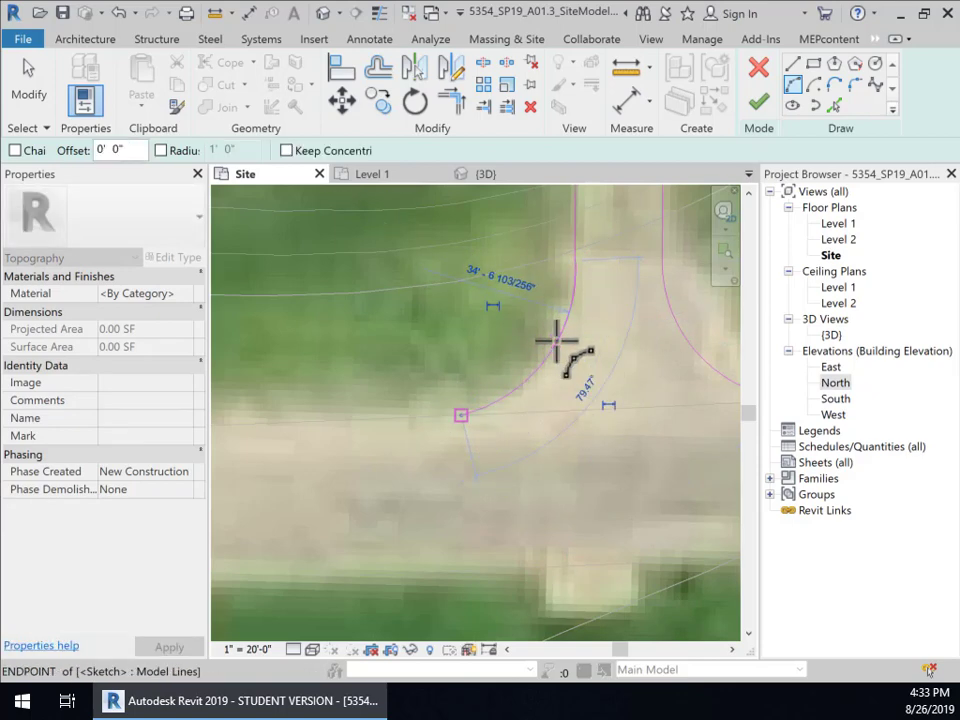
Draw a straight line along the road's north edge, extending slightly past both flared arcs at the driveway's south end
{"action": "scroll", "coordinate": [523, 428], "scroll_direction": "down", "scroll_amount": 3}
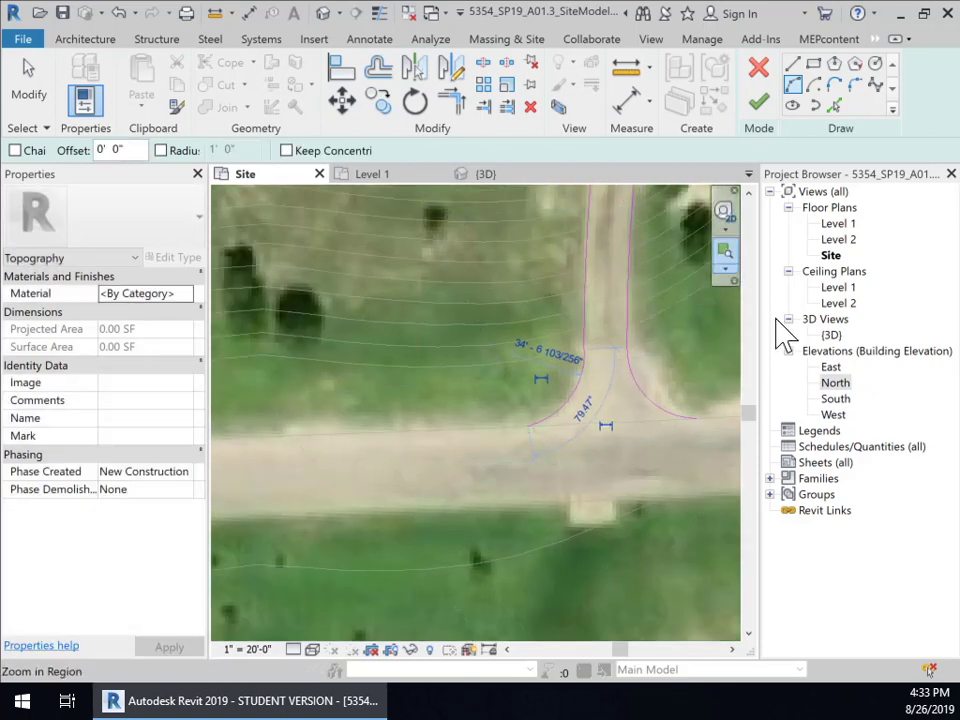
{"action": "middle_click_drag", "start_coordinate": [642, 435], "coordinate": [514, 407]}
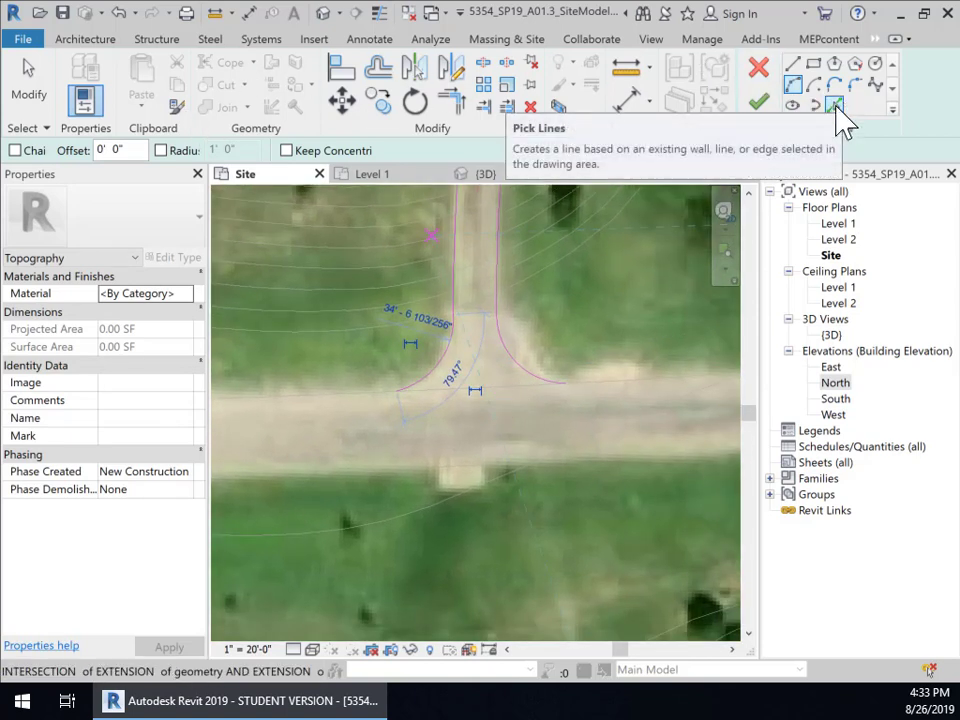
{"action": "left_click", "coordinate": [793, 66]}
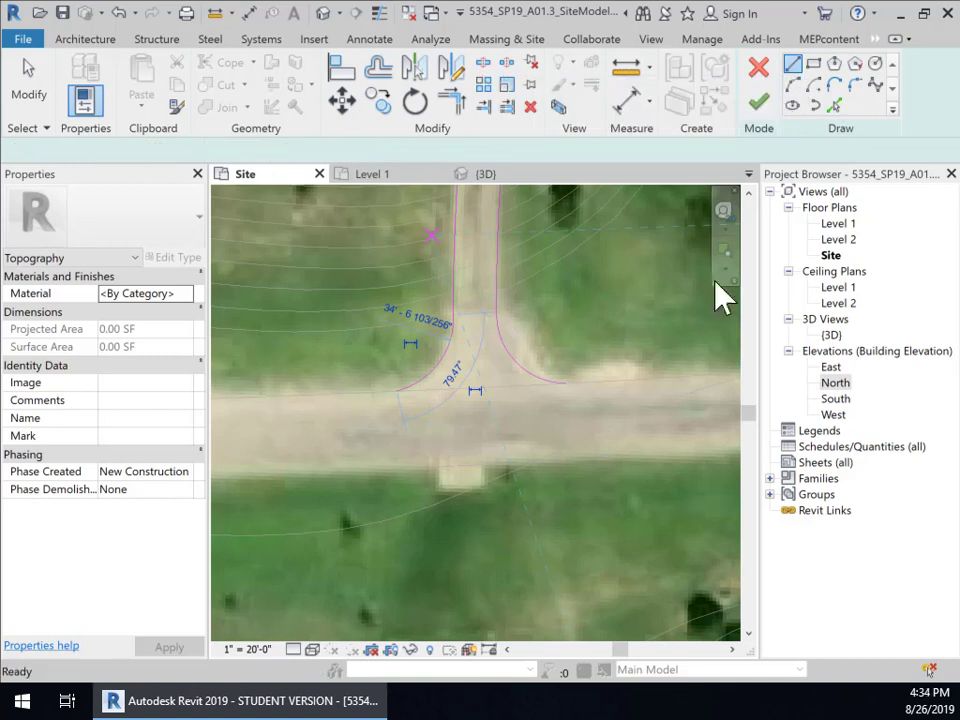
{"action": "left_click", "coordinate": [603, 381]}
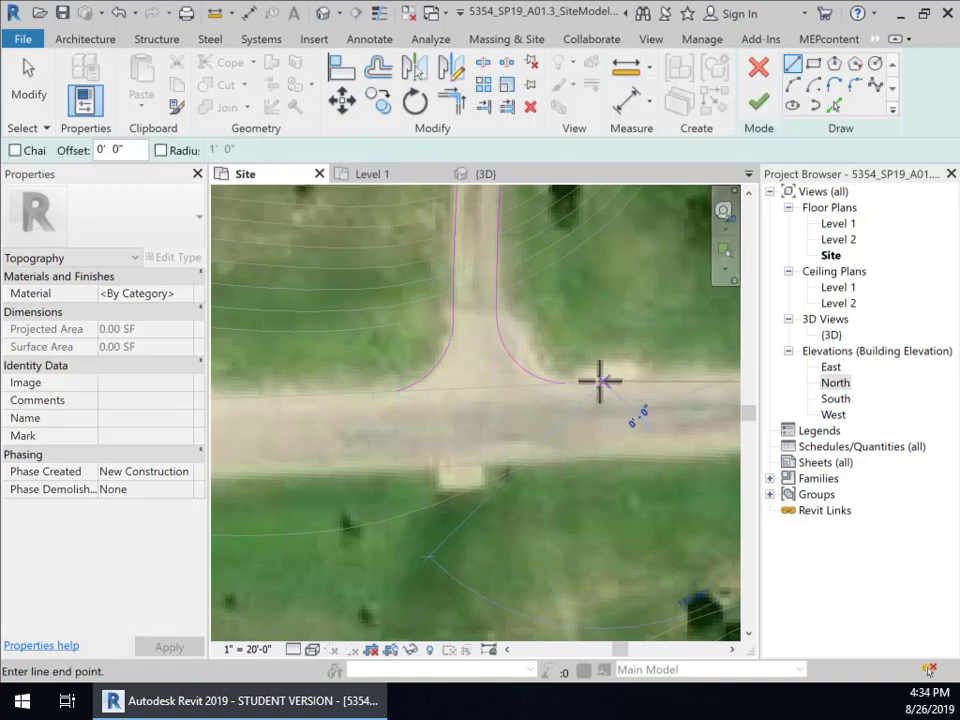
{"action": "left_click", "coordinate": [357, 392]}
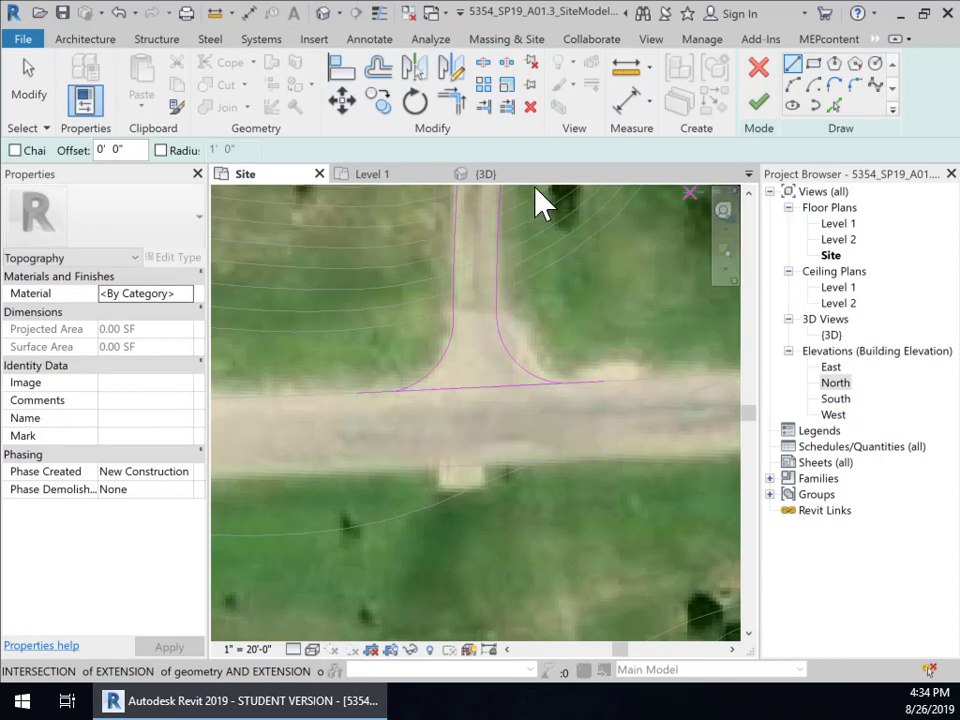
Trim the road-edge line and the two flared arcs into corners to close the driveway's south end
{"action": "left_click", "coordinate": [455, 100]}
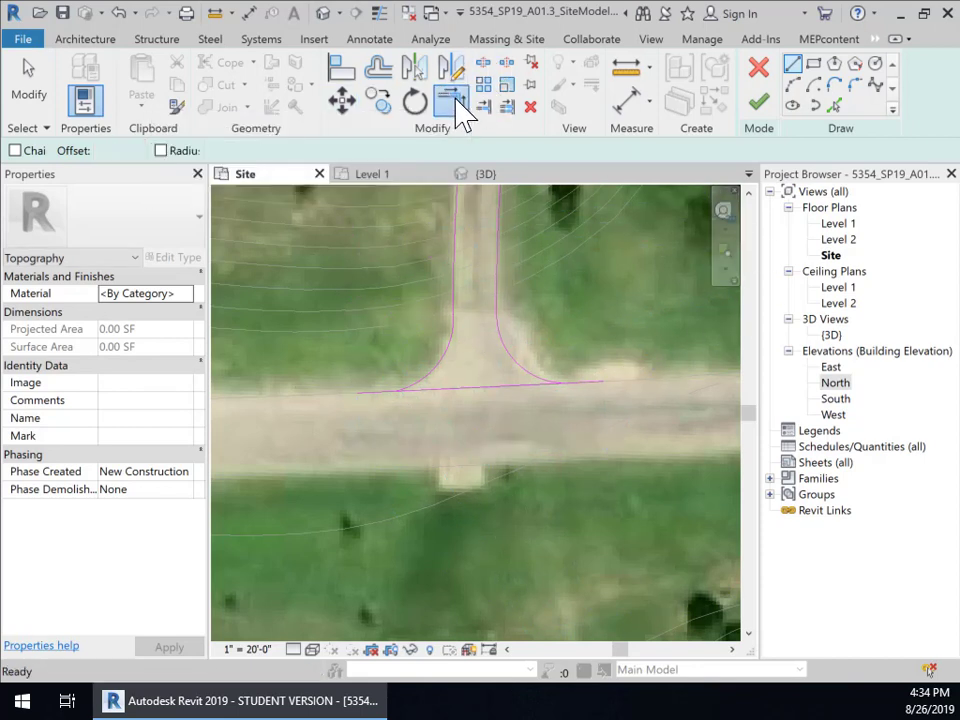
{"action": "left_click", "coordinate": [427, 387]}
{"action": "left_click", "coordinate": [429, 389]}
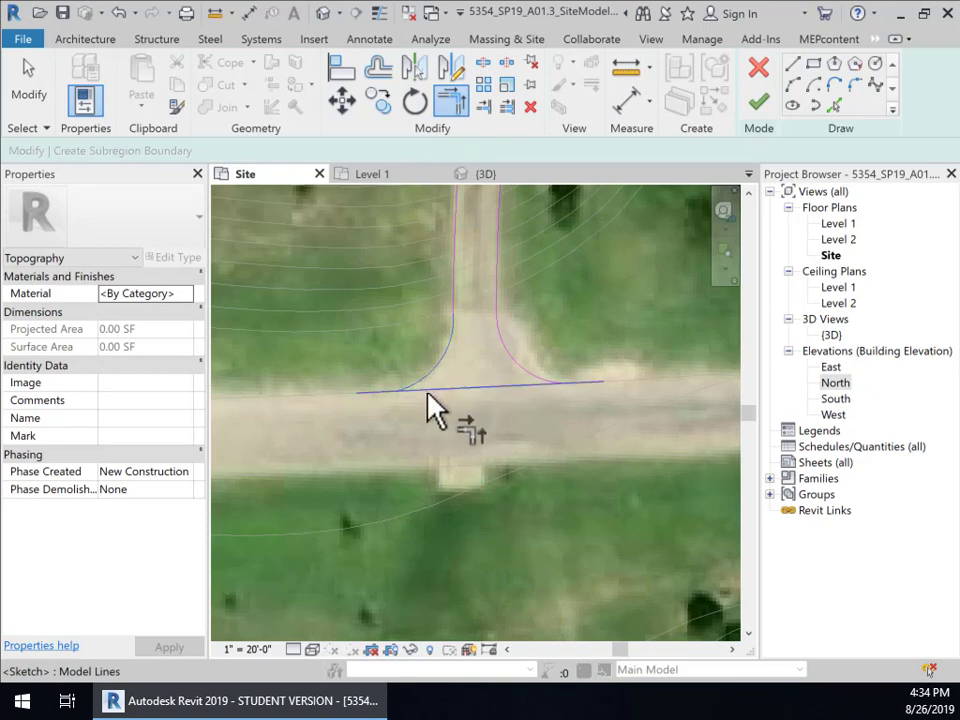
{"action": "left_click", "coordinate": [530, 384]}
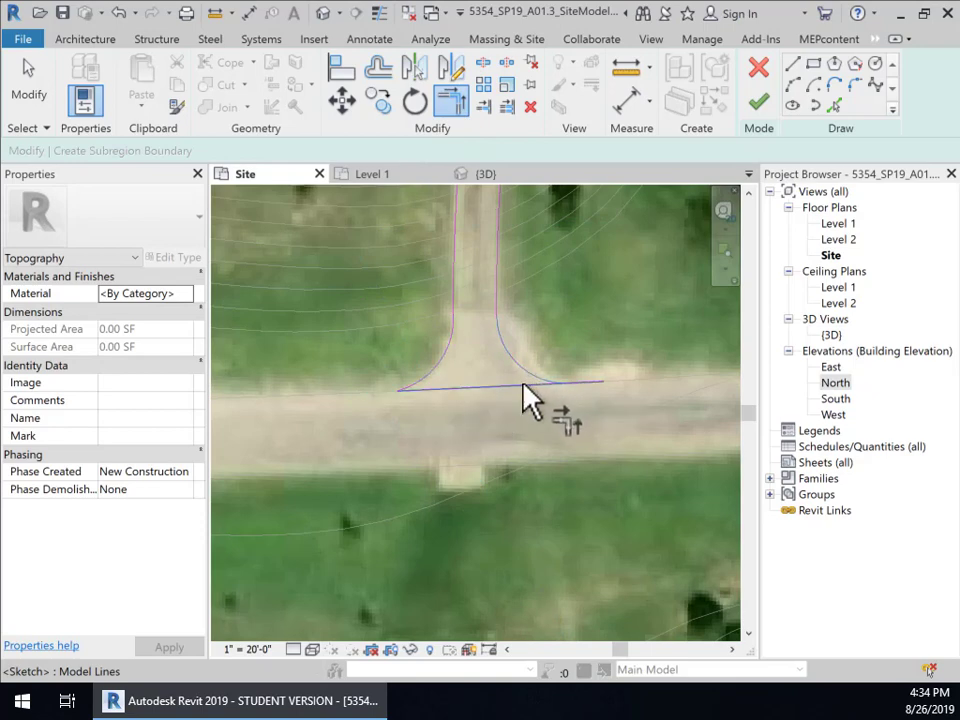
{"action": "left_click", "coordinate": [527, 385]}
Finish the closed driveway boundary sketch to create the subregion
{"action": "scroll", "coordinate": [520, 420], "scroll_direction": "down", "scroll_amount": 3}
{"action": "middle_click_drag", "start_coordinate": [615, 339], "coordinate": [558, 464]}
{"action": "scroll", "coordinate": [558, 464], "scroll_direction": "down", "scroll_amount": 2}
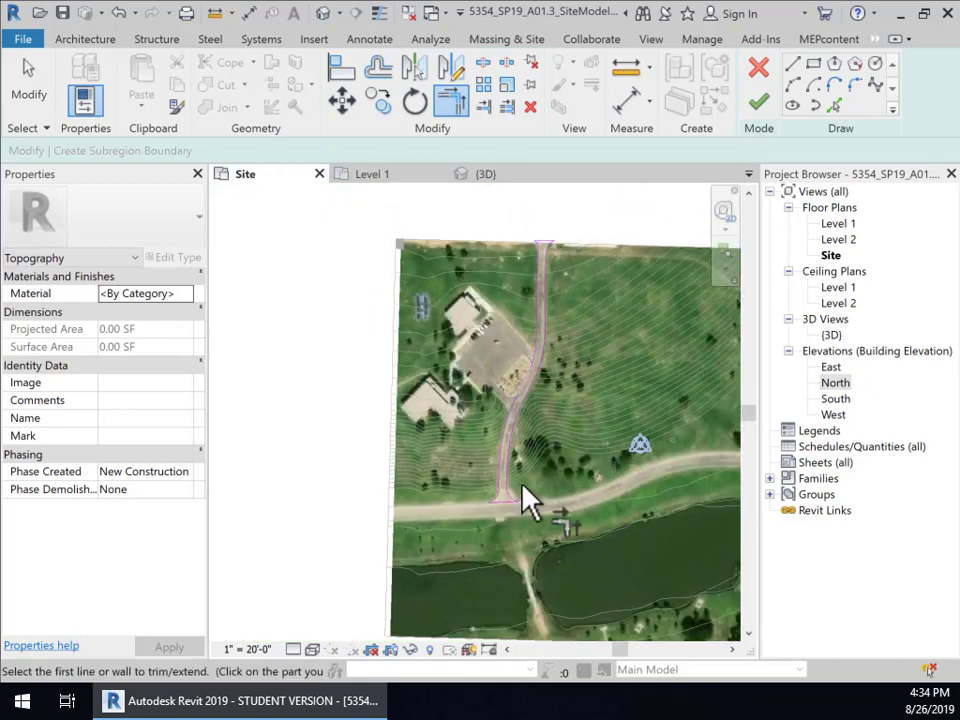
{"action": "left_click", "coordinate": [760, 110]}
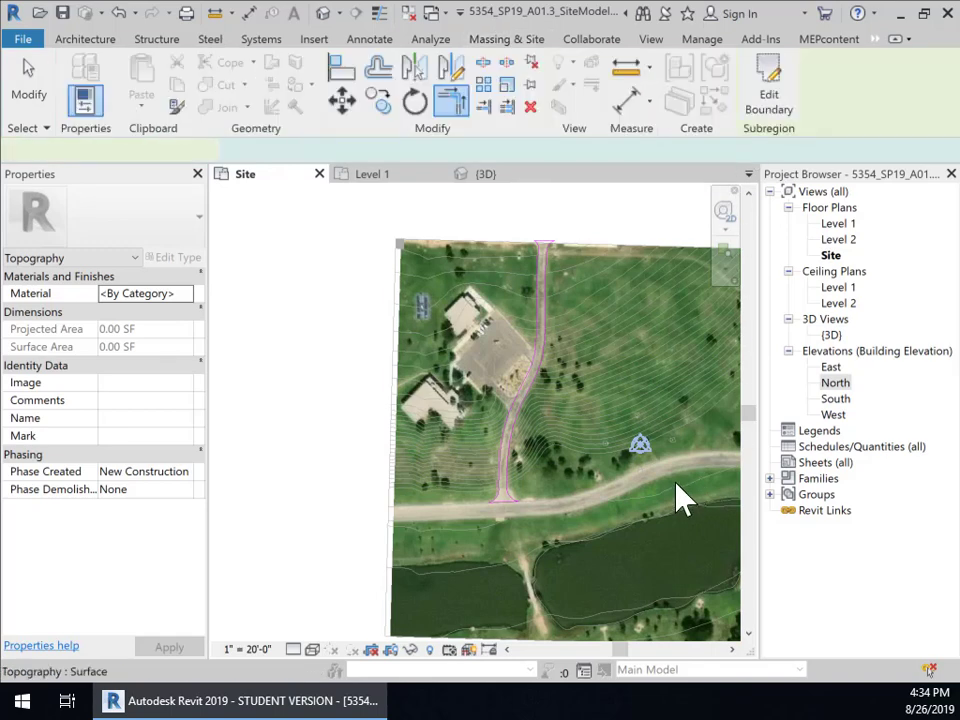
Show the site in the {3D} view and set its visual style to Shaded
{"action": "left_click", "coordinate": [490, 185]}
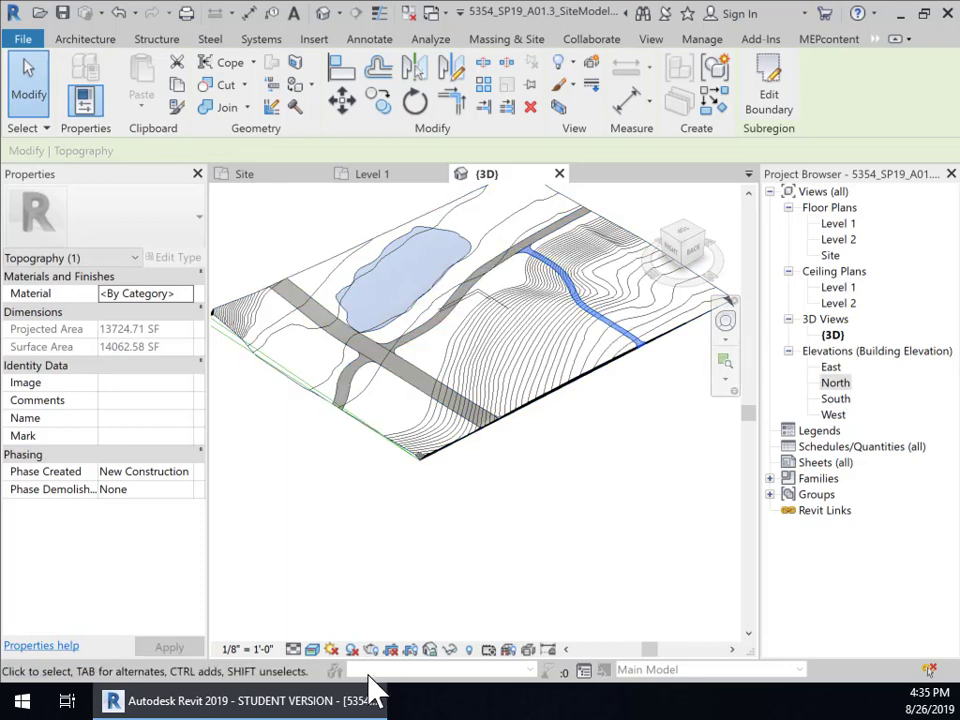
{"action": "left_click", "coordinate": [313, 650]}
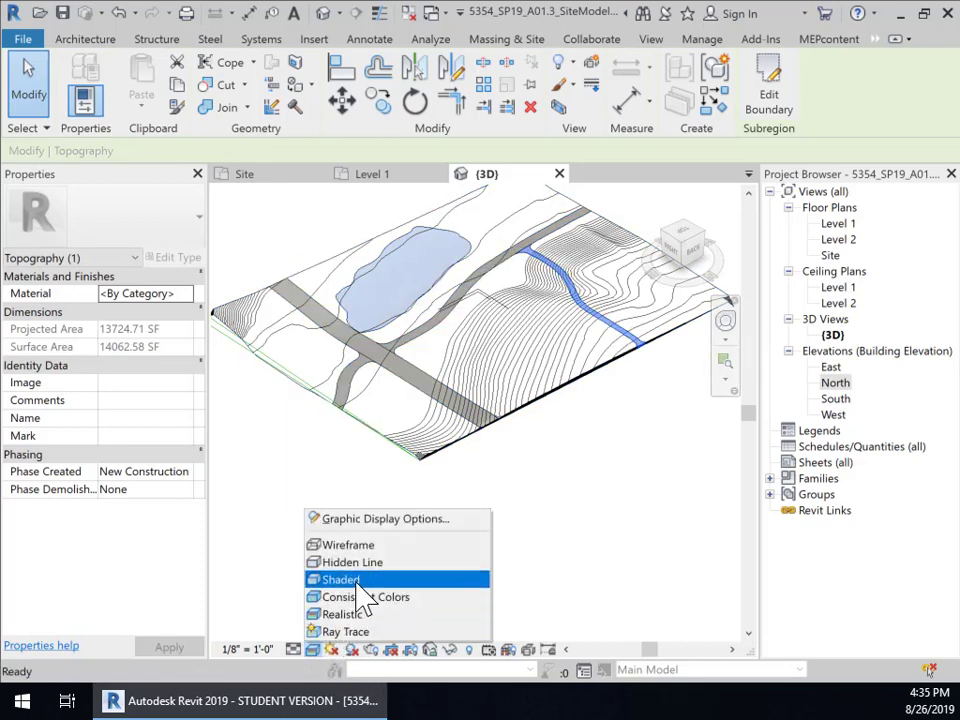
{"action": "left_click", "coordinate": [340, 580]}
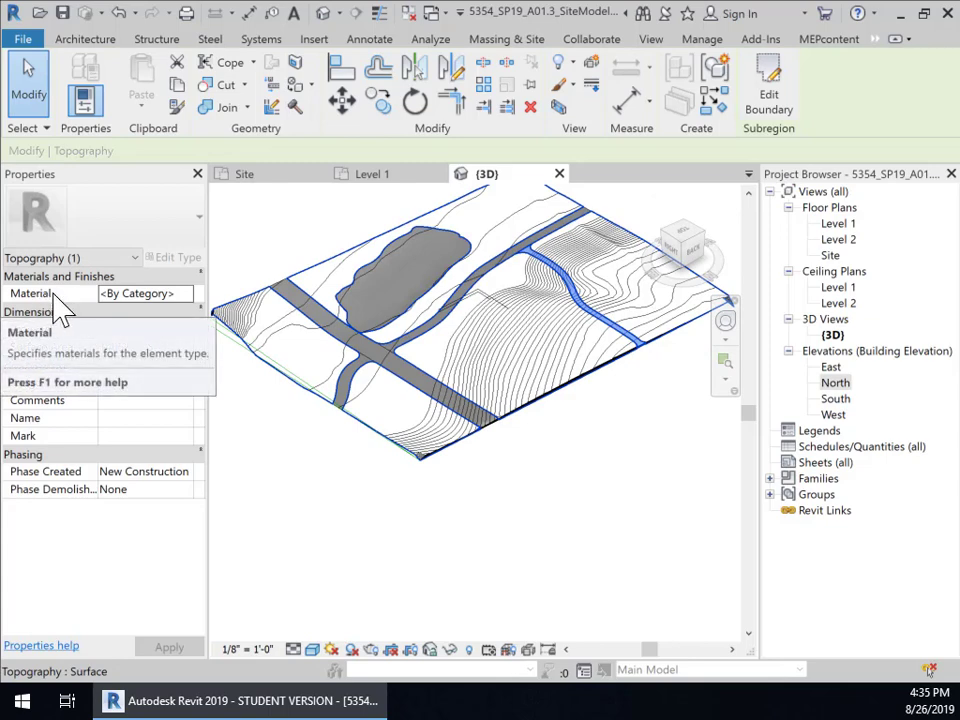
Open the Material Browser for the driveway subregion's material and resize and reposition it to fit the screen
{"action": "left_click", "coordinate": [178, 294]}
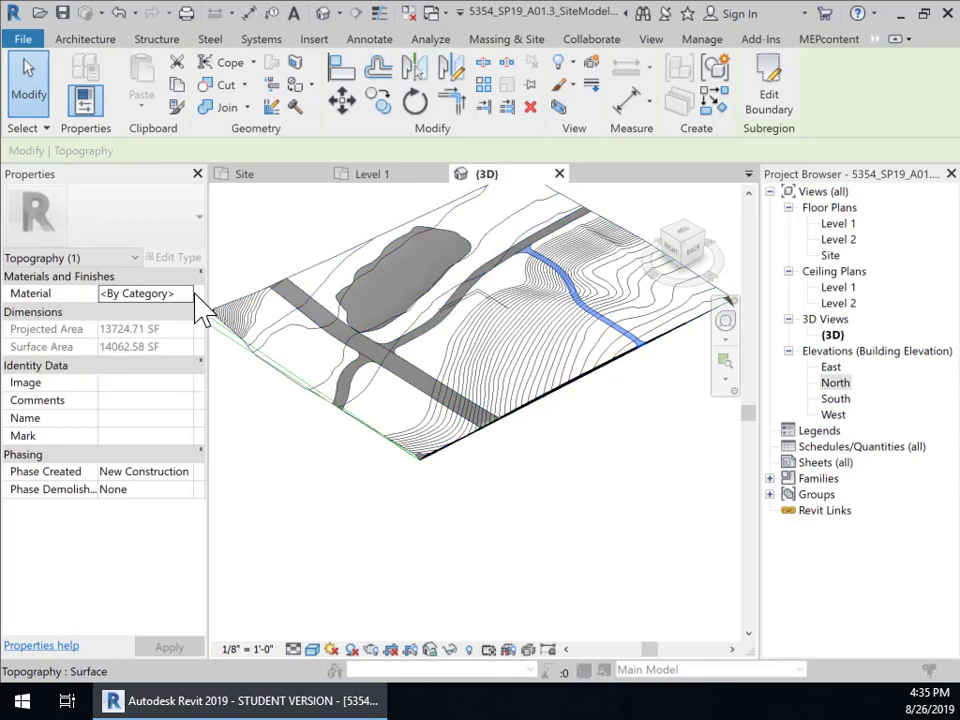
{"action": "left_click", "coordinate": [195, 293]}
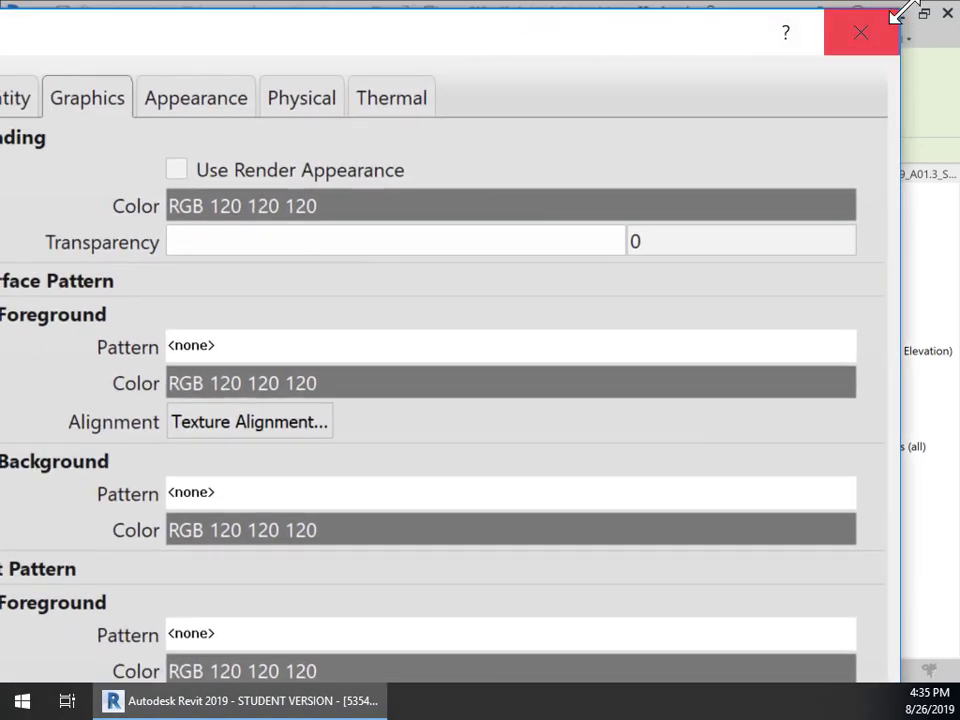
{"action": "left_click_drag", "start_coordinate": [893, 15], "coordinate": [476, 274]}
{"action": "left_click_drag", "start_coordinate": [283, 295], "coordinate": [669, 39]}
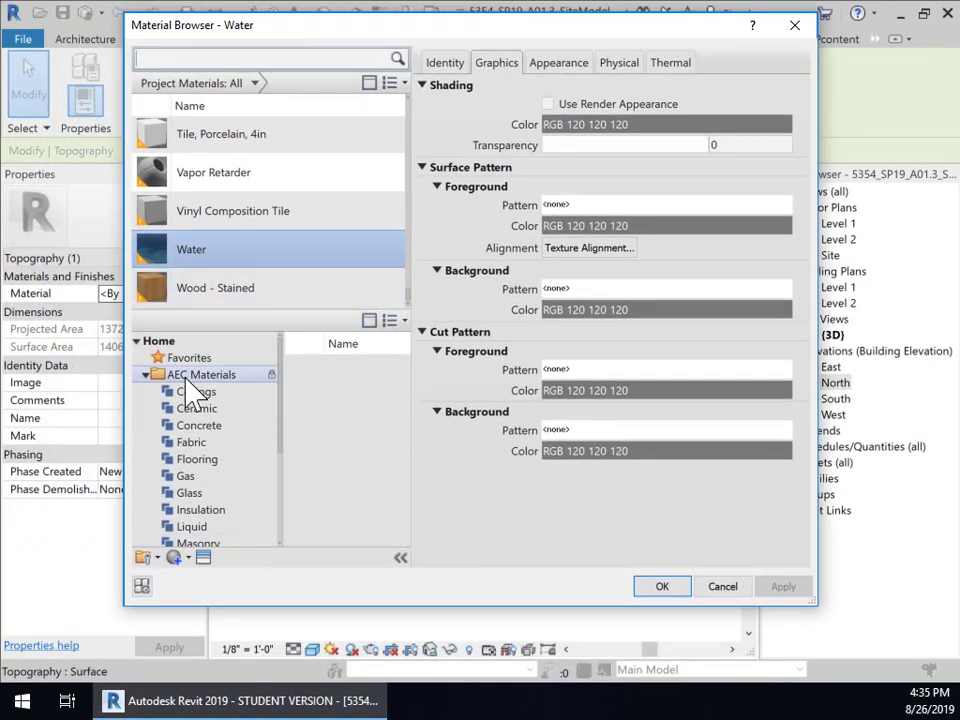
Hide and show the library tree in the Material Browser while checking its display options
{"action": "left_click", "coordinate": [398, 322]}
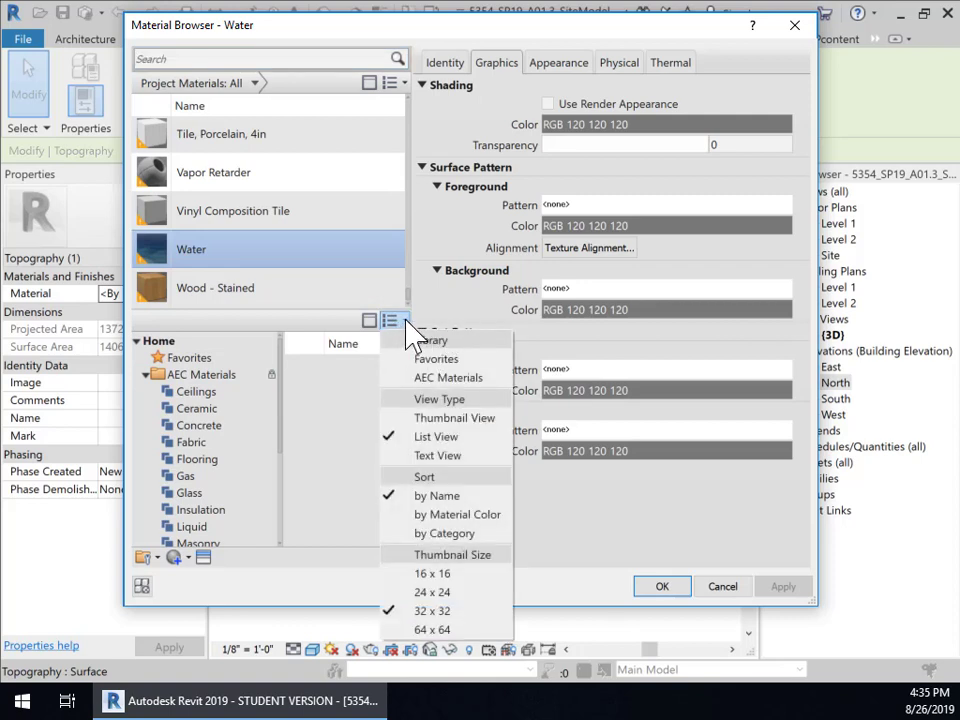
{"action": "left_click", "coordinate": [424, 340]}
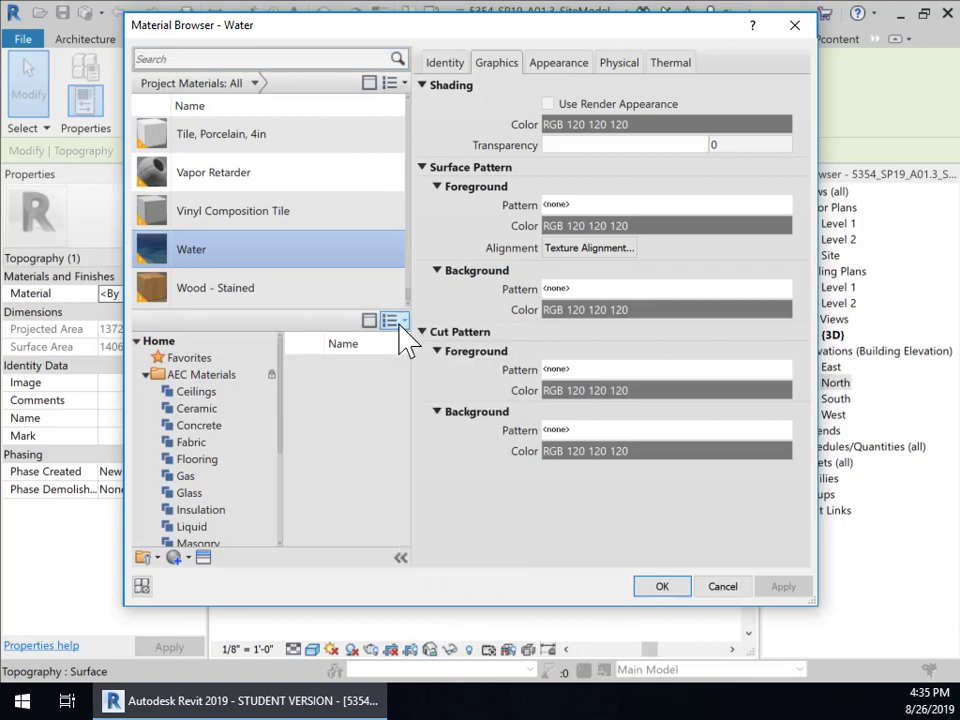
{"action": "left_click", "coordinate": [369, 321]}
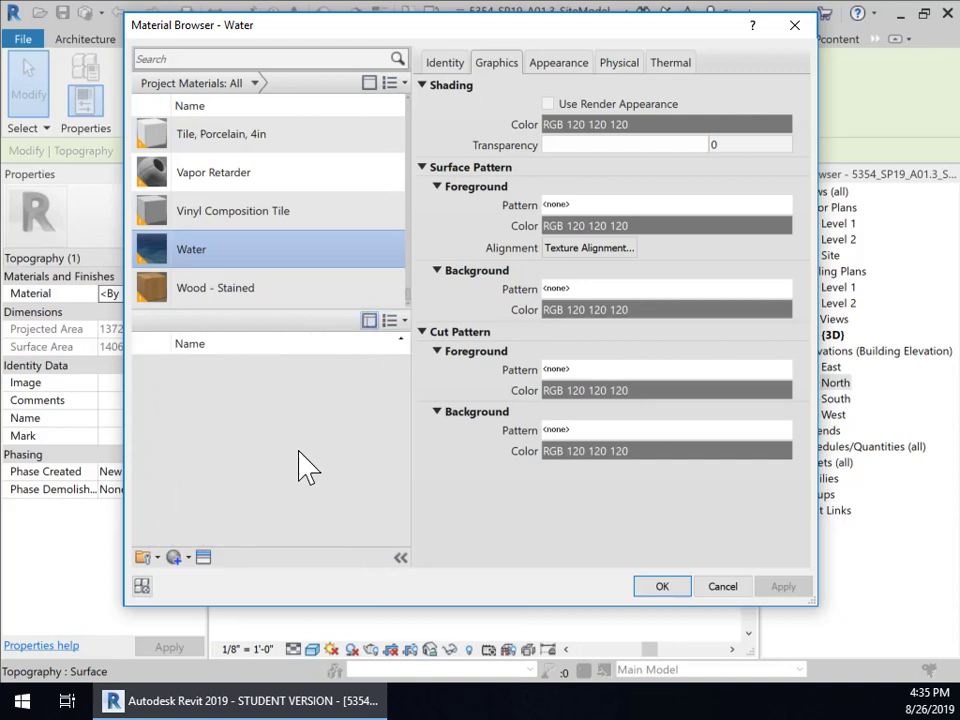
{"action": "left_click", "coordinate": [396, 323]}
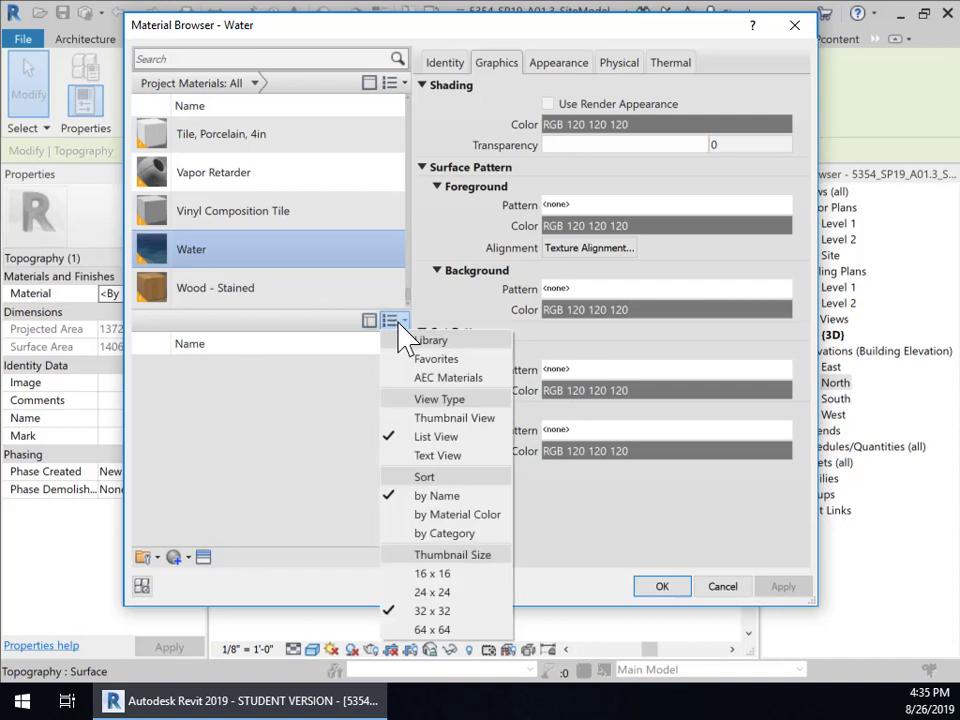
{"action": "left_click", "coordinate": [436, 356]}
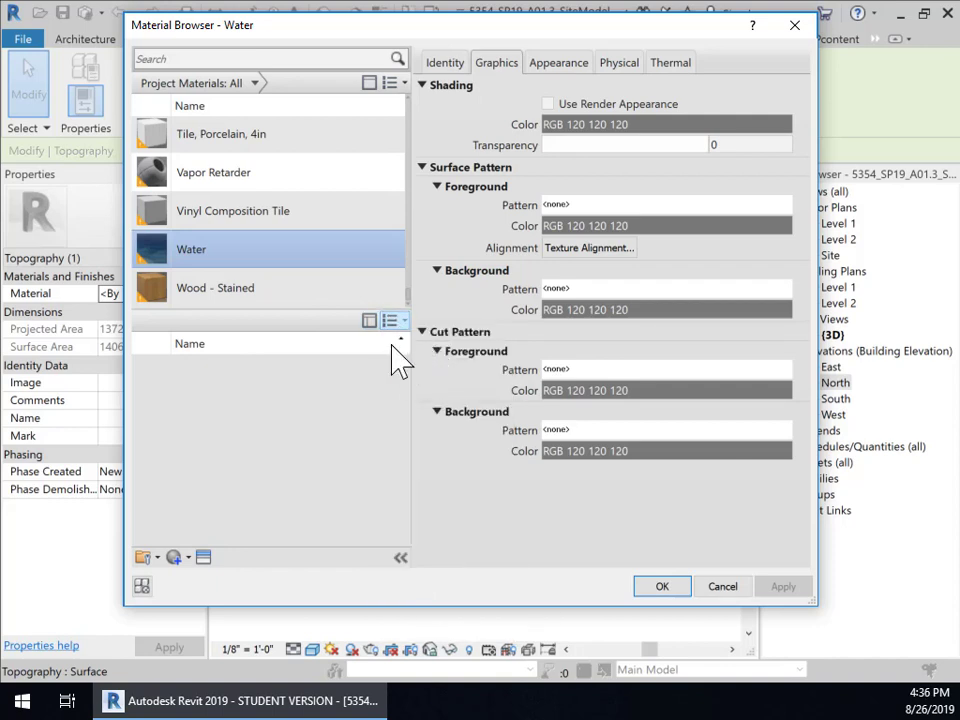
{"action": "left_click", "coordinate": [369, 322]}
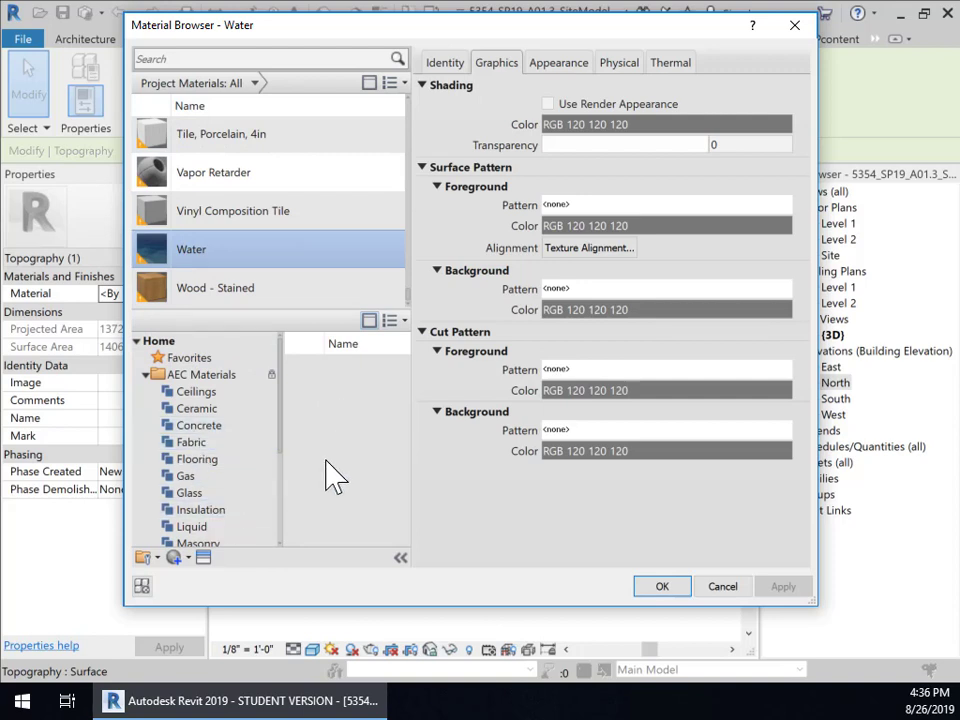
Search the materials for "aspha" and add the library material Asphalt, Pavement, Dark Grey to the project materials
{"action": "left_click", "coordinate": [188, 58]}
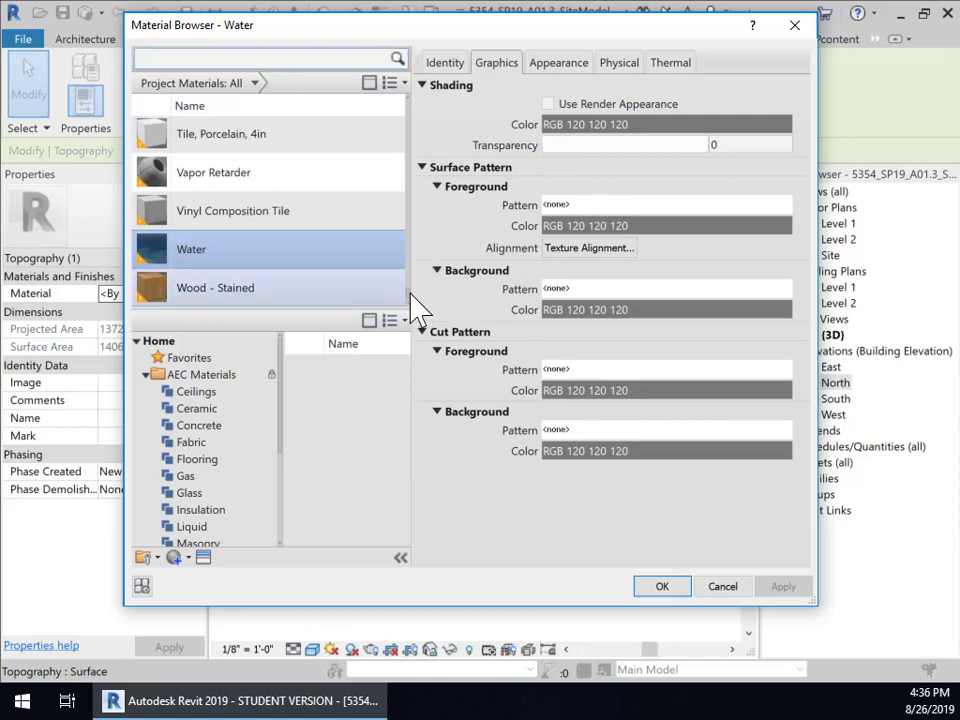
{"action": "left_click_drag", "start_coordinate": [411, 296], "coordinate": [397, 96]}
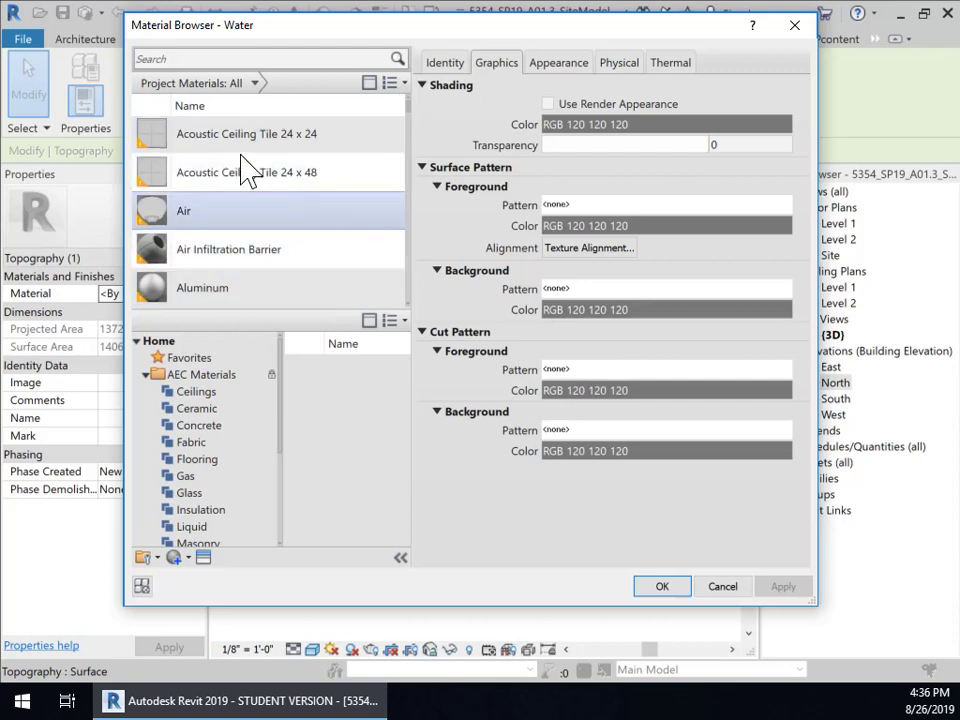
{"action": "left_click", "coordinate": [178, 60]}
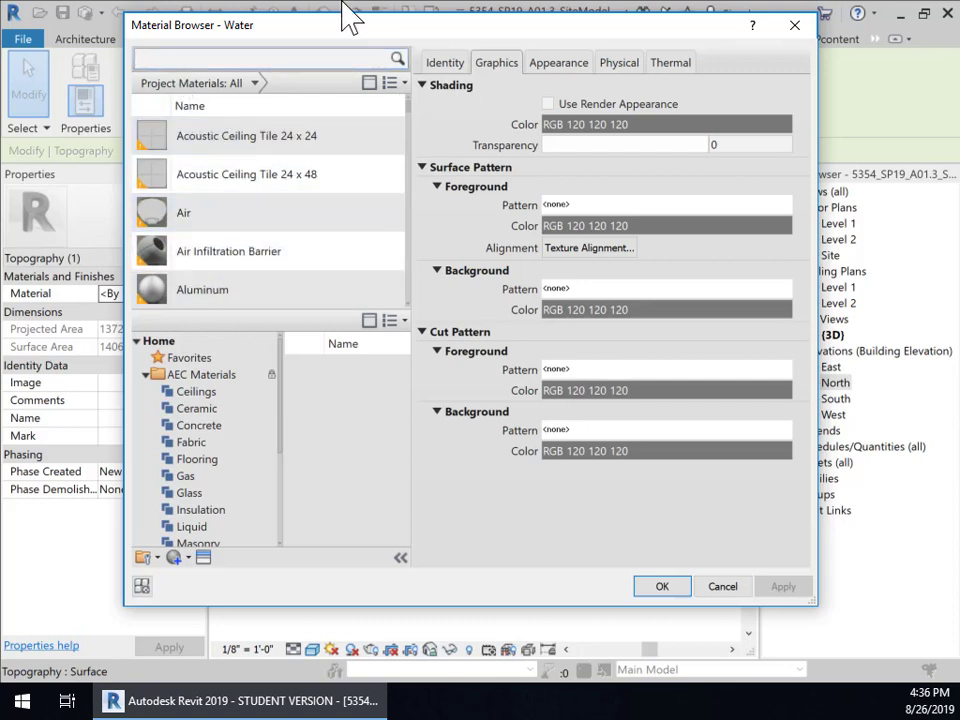
{"action": "type", "text": "as"}
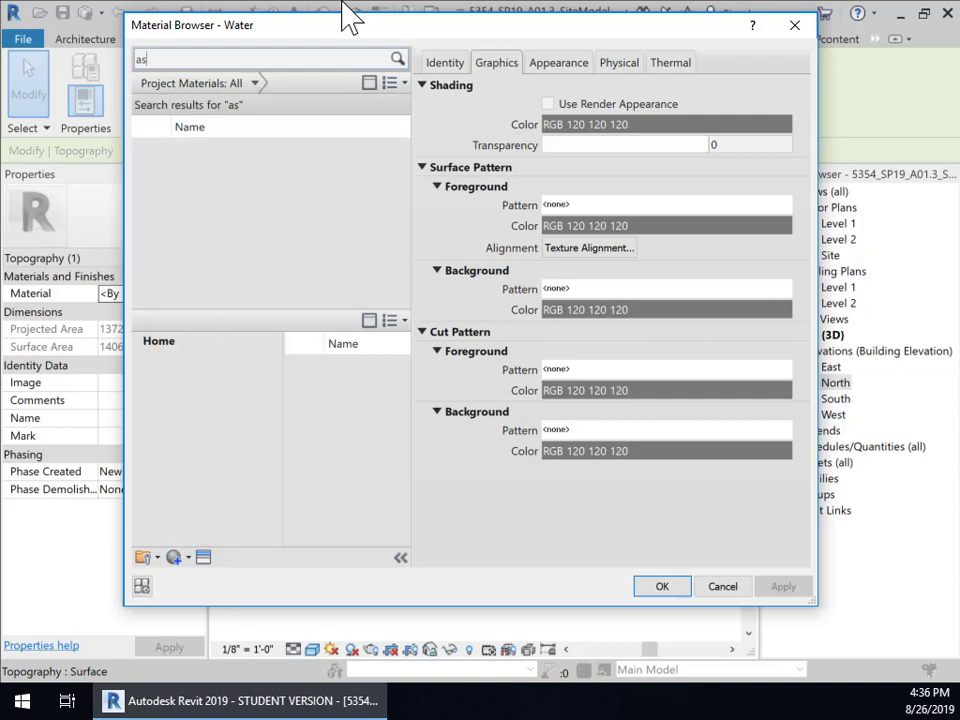
{"action": "type", "text": "pha"}
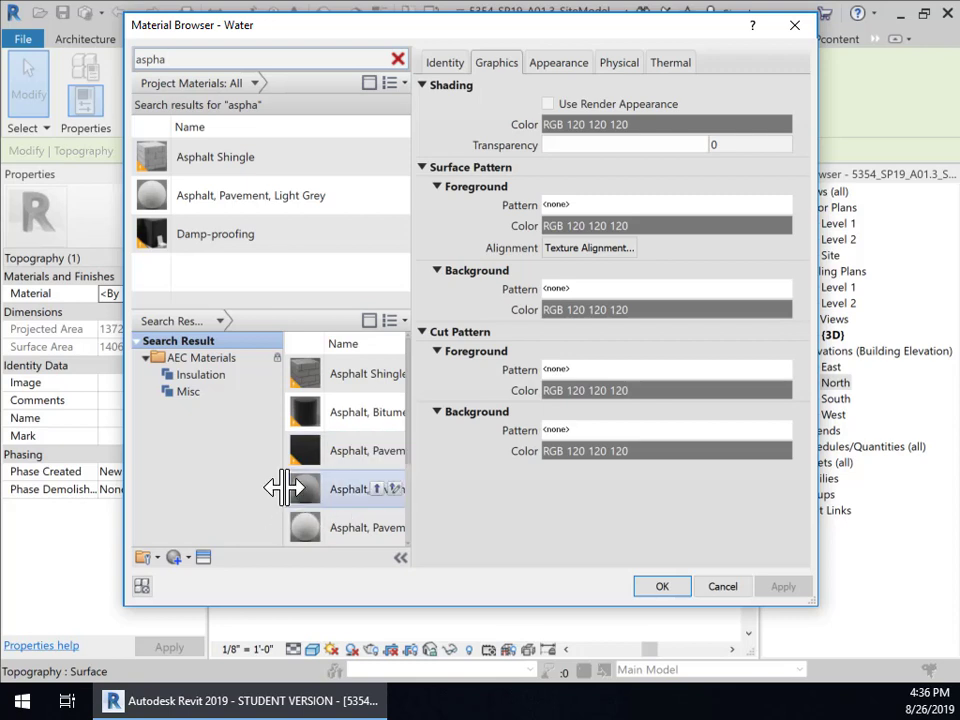
{"action": "left_click_drag", "start_coordinate": [284, 486], "coordinate": [236, 486]}
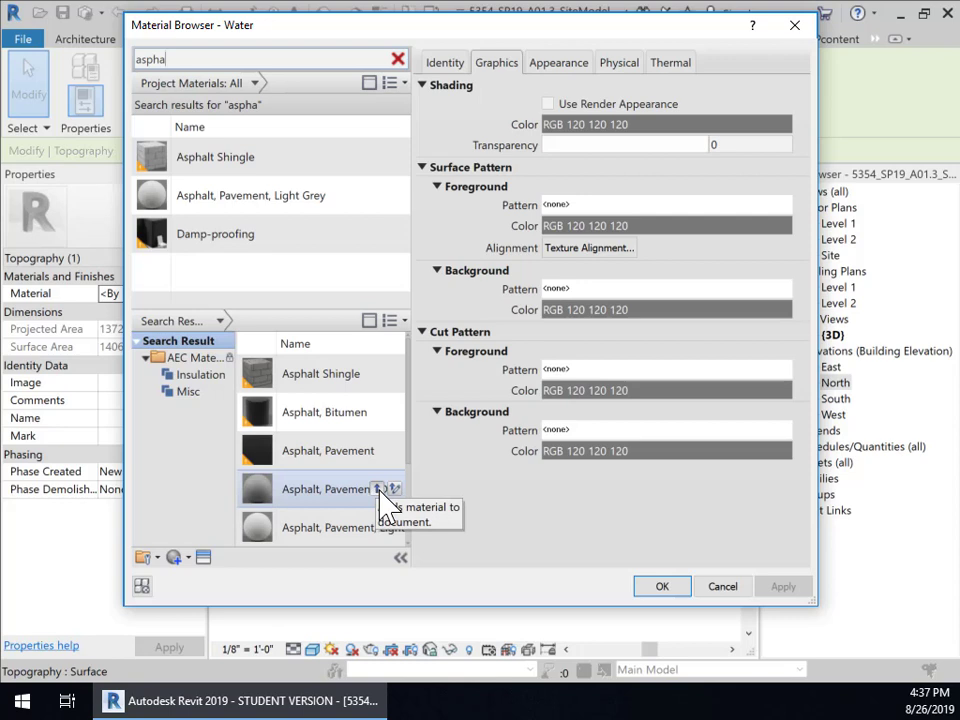
{"action": "left_click", "coordinate": [380, 489]}
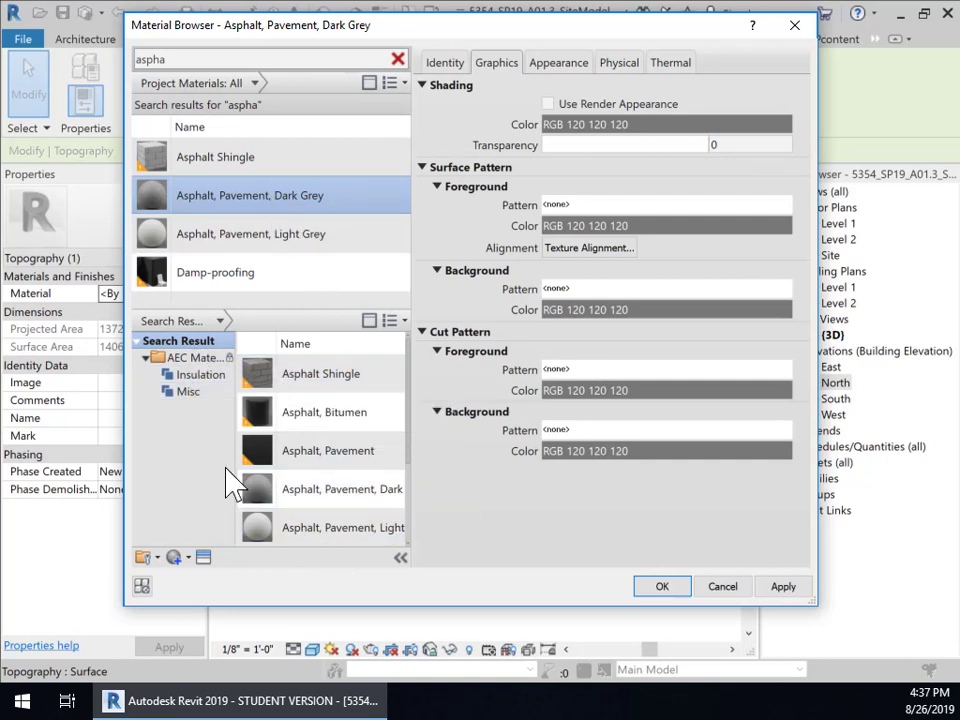
{"action": "left_click", "coordinate": [373, 325]}
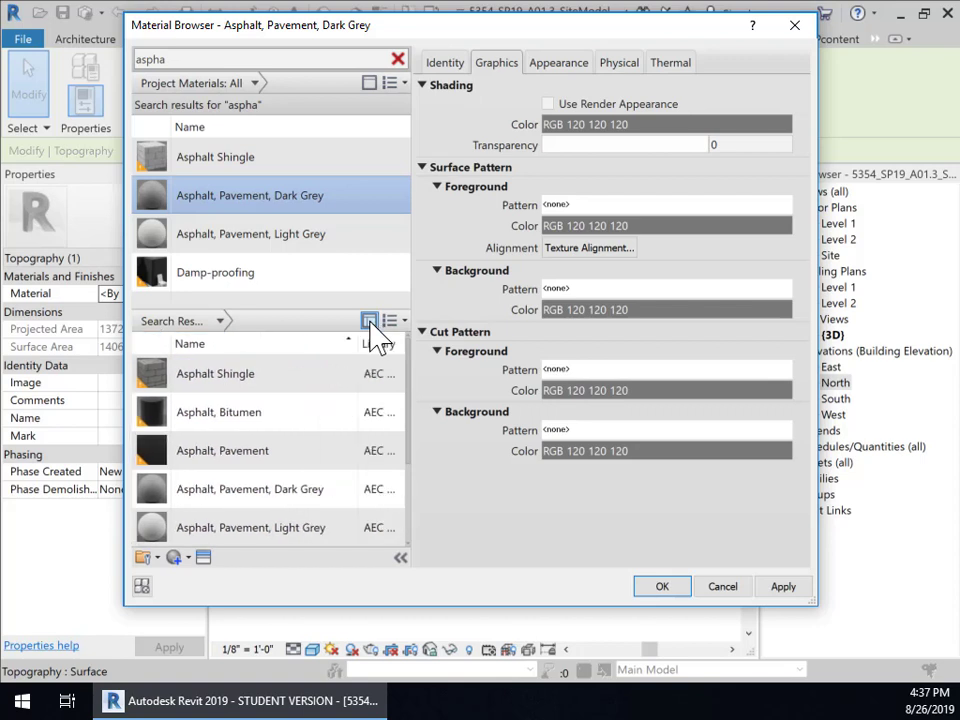
{"action": "left_click", "coordinate": [370, 322]}
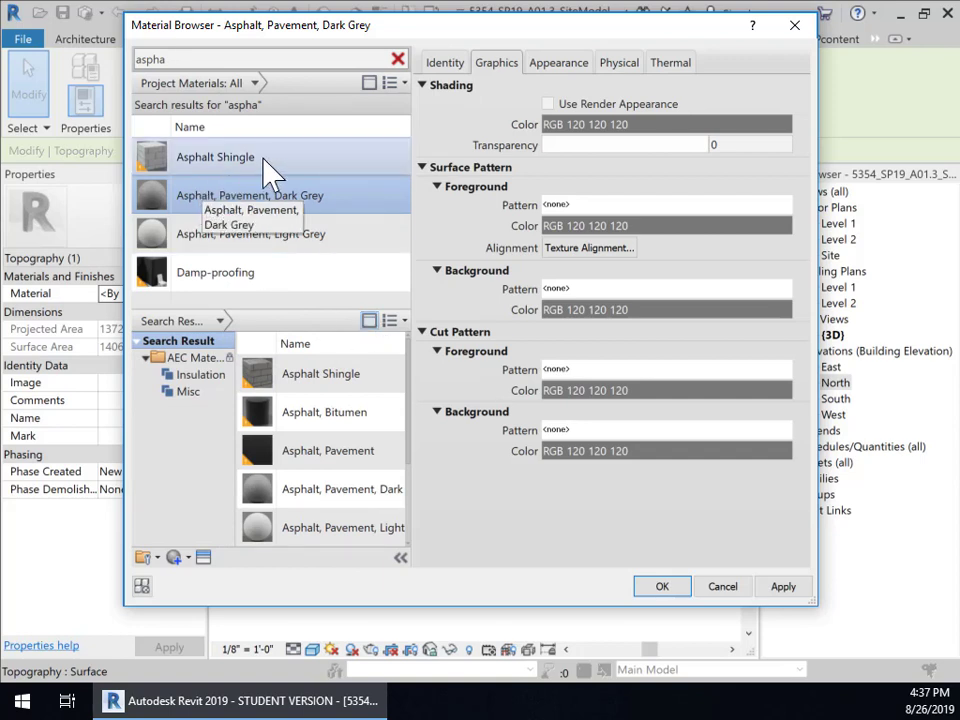
Assign the project material Asphalt, Pavement, Light Grey to the driveway subregion and deselect it
{"action": "left_click", "coordinate": [300, 240]}
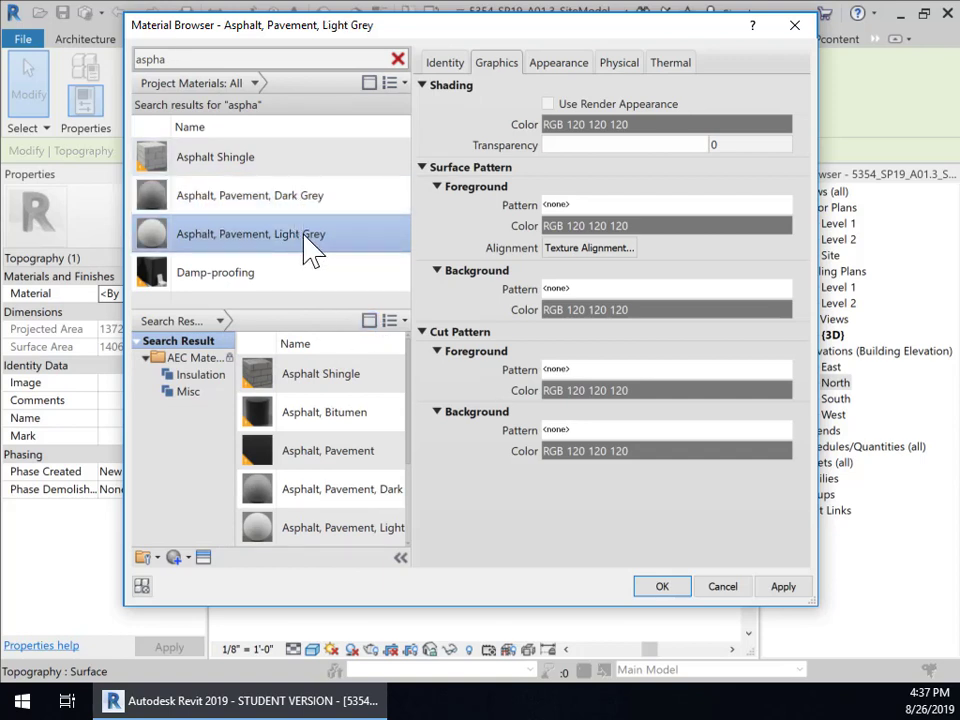
{"action": "left_click", "coordinate": [785, 588]}
{"action": "left_click", "coordinate": [663, 588]}
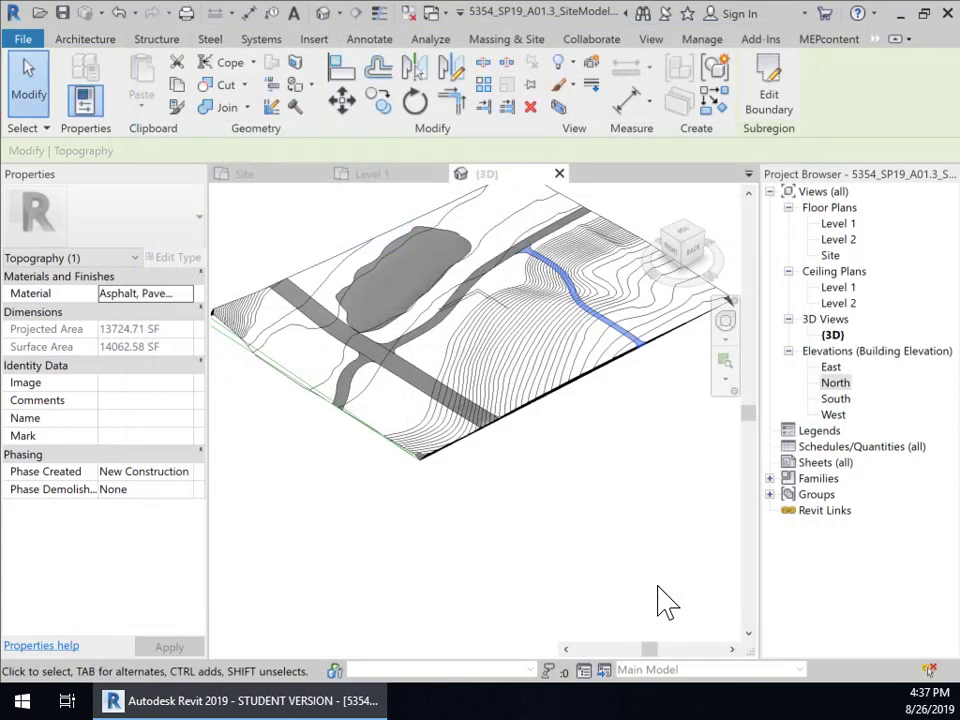
{"action": "left_click", "coordinate": [612, 445]}
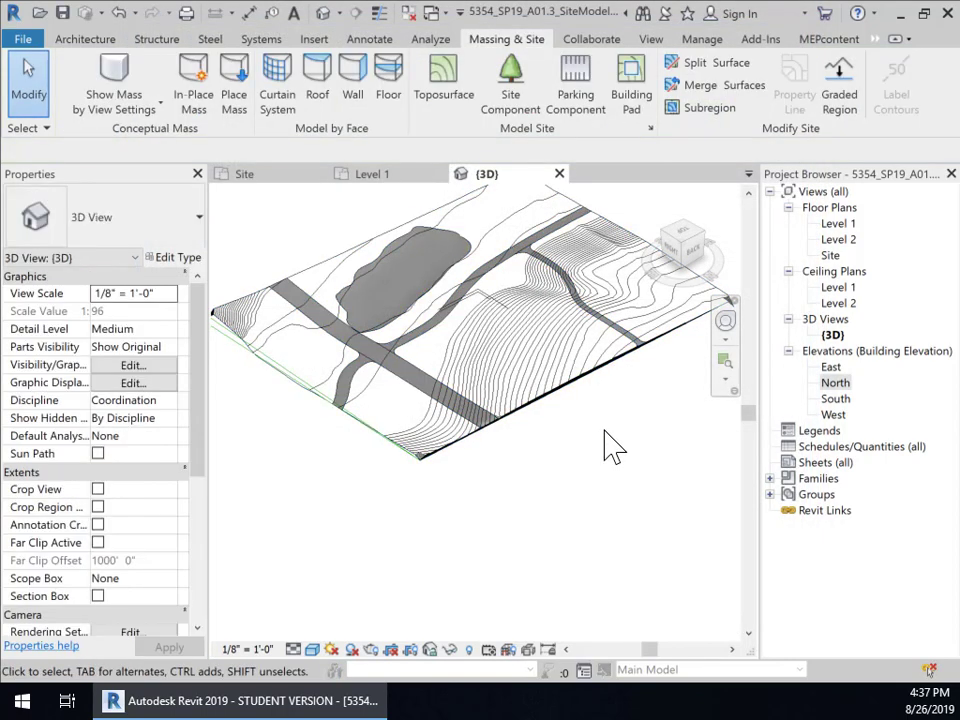